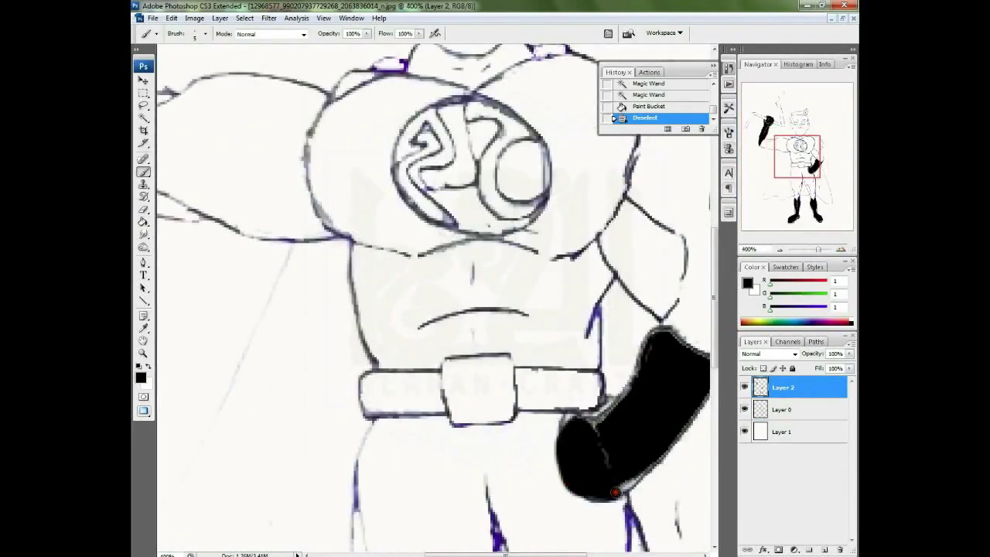
Paint the raised arm's glove and both boots solid black
{"action": "mouse_move", "coordinate": [425, 171]}
{"action": "left_mouse_down"}
{"action": "mouse_move", "coordinate": [491, 155]}
{"action": "mouse_move", "coordinate": [344, 426]}
{"action": "left_mouse_up"}
{"action": "left_click_drag", "start_coordinate": [379, 271], "coordinate": [348, 361]}
{"action": "left_click_drag", "start_coordinate": [464, 232], "coordinate": [447, 351]}
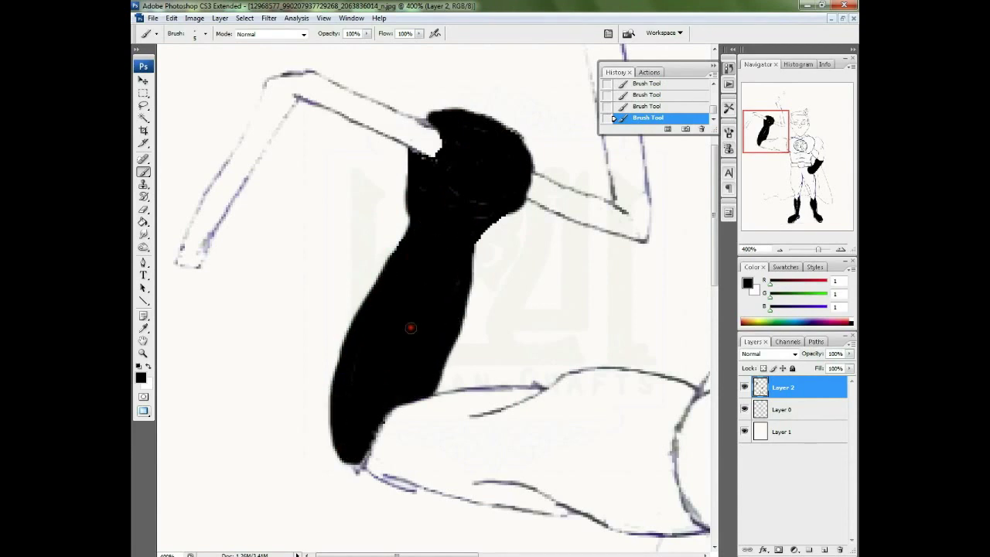
{"action": "mouse_move", "coordinate": [390, 339]}
{"action": "left_mouse_down"}
{"action": "mouse_move", "coordinate": [342, 404]}
{"action": "mouse_move", "coordinate": [325, 487]}
{"action": "left_mouse_up"}
{"action": "mouse_move", "coordinate": [533, 205]}
{"action": "left_mouse_down"}
{"action": "mouse_move", "coordinate": [570, 380]}
{"action": "mouse_move", "coordinate": [612, 400]}
{"action": "mouse_move", "coordinate": [598, 287]}
{"action": "left_mouse_up"}
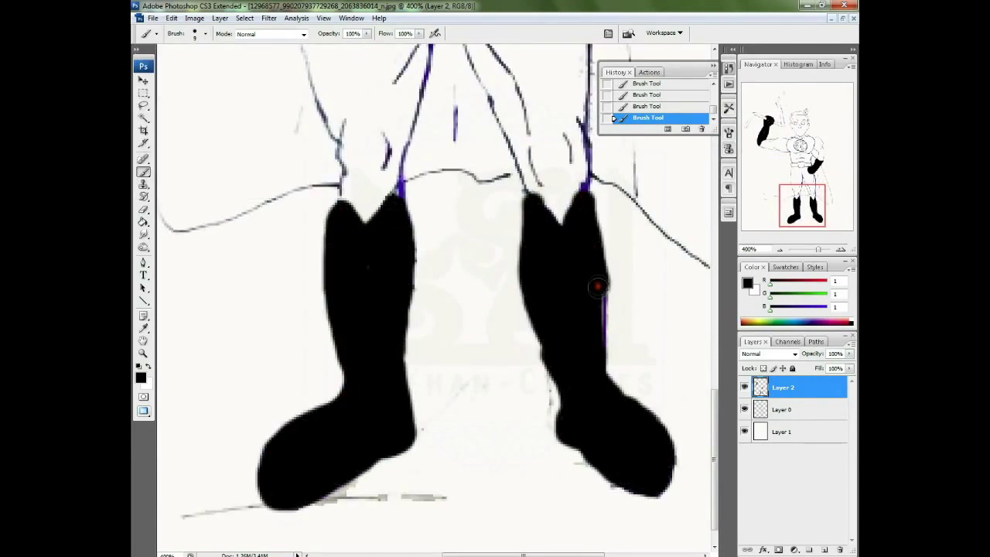
Erase overspill along the right boot's edge and extend its toe in black
{"action": "key", "text": "e"}
{"action": "left_click_drag", "start_coordinate": [551, 366], "coordinate": [538, 302]}
{"action": "key", "text": "b"}
{"action": "left_click_drag", "start_coordinate": [611, 476], "coordinate": [665, 488]}
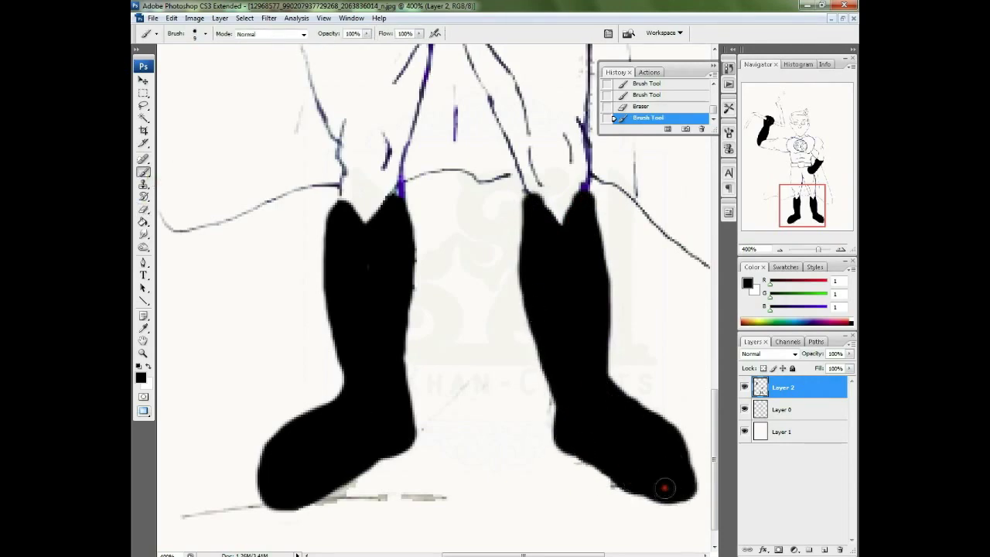
{"action": "key", "text": "e"}
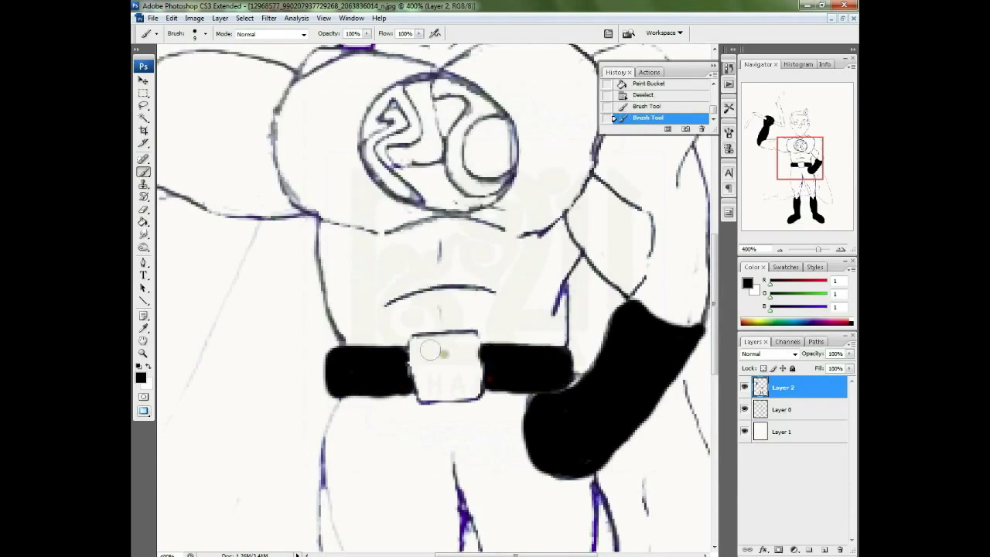
Marquee the belt area around the buckle and fill it black
{"action": "key", "text": "m"}
{"action": "left_click_drag", "start_coordinate": [404, 334], "coordinate": [488, 403]}
{"action": "key", "text": "g"}
{"action": "left_click", "coordinate": [445, 367]}
{"action": "key", "text": "i"}
{"action": "left_click", "coordinate": [141, 378]}
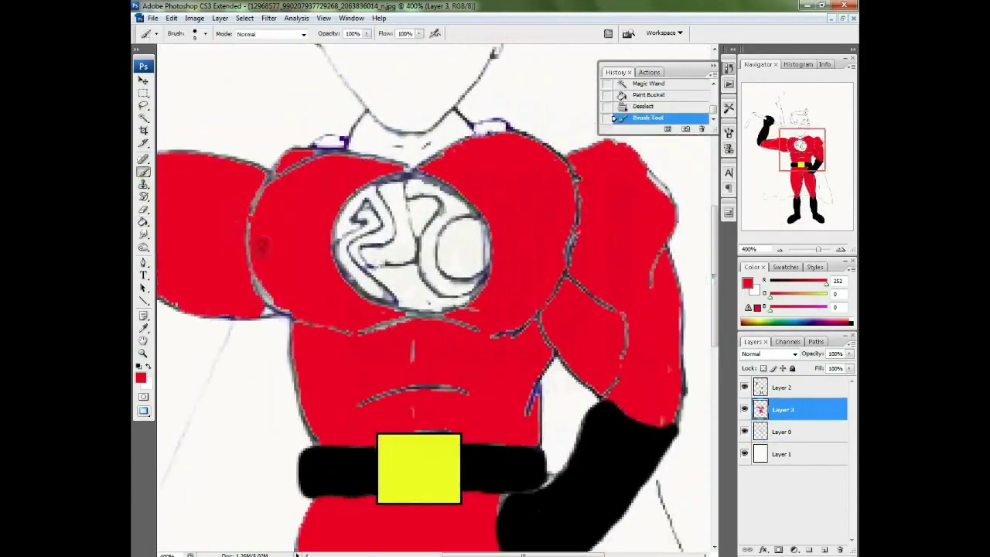
Brush red over the right shoulder's white edge and the raised arm's outline
{"action": "left_click_drag", "start_coordinate": [640, 167], "coordinate": [682, 364]}
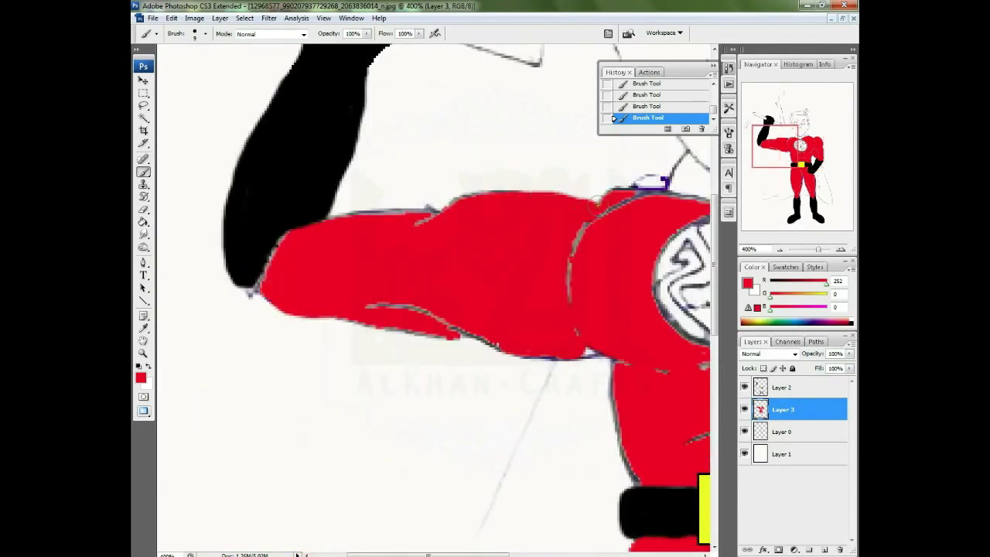
{"action": "left_click_drag", "start_coordinate": [597, 202], "coordinate": [462, 312]}
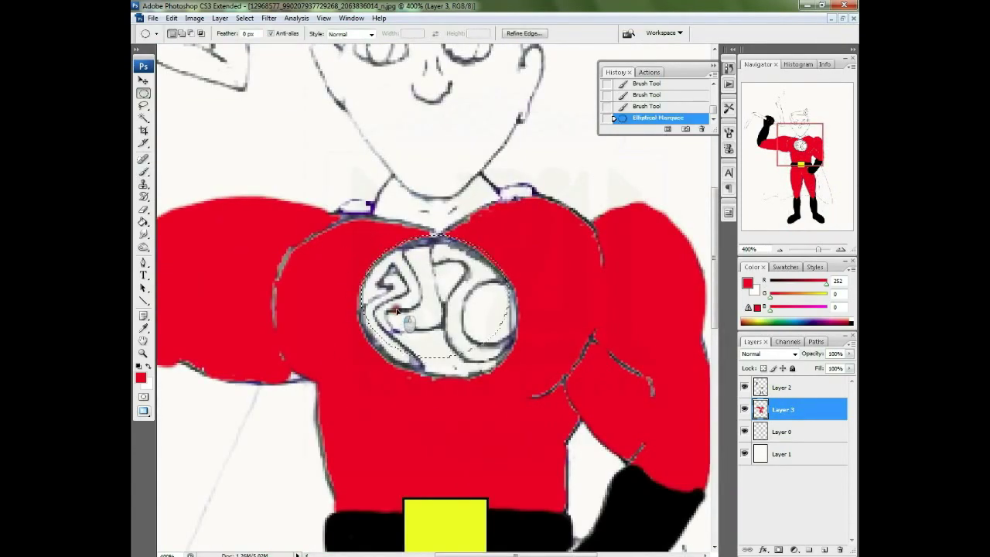
Resize the elliptical emblem selection and commit the transform
{"action": "right_click", "coordinate": [435, 337]}
{"action": "left_click", "coordinate": [495, 481]}
{"action": "right_click", "coordinate": [466, 306]}
{"action": "right_click", "coordinate": [439, 365]}
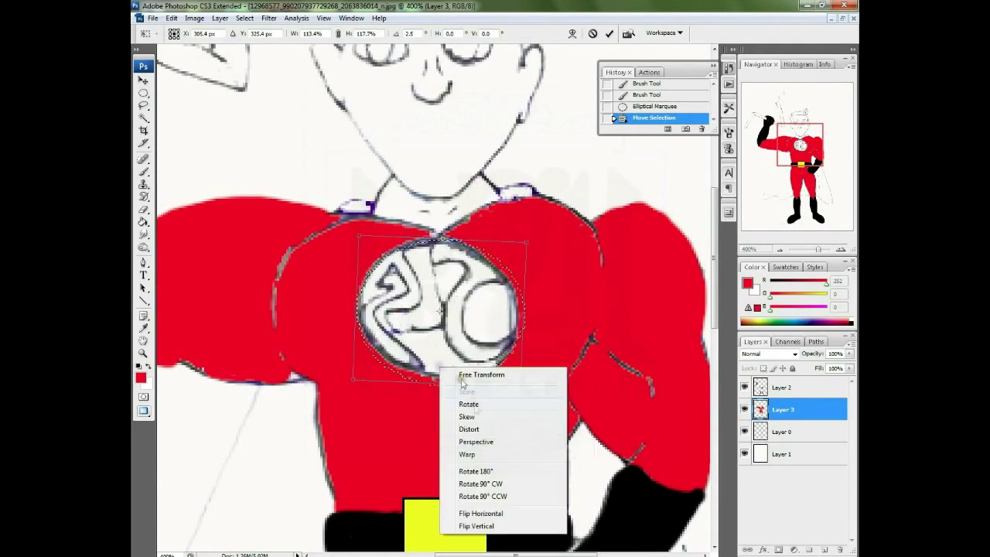
{"action": "left_click", "coordinate": [463, 377]}
{"action": "key", "text": "Return"}
Add two new layers, deselect the emblem, and dab a faint white highlight at low opacity
{"action": "key", "text": "ctrl+shift+alt+n"}
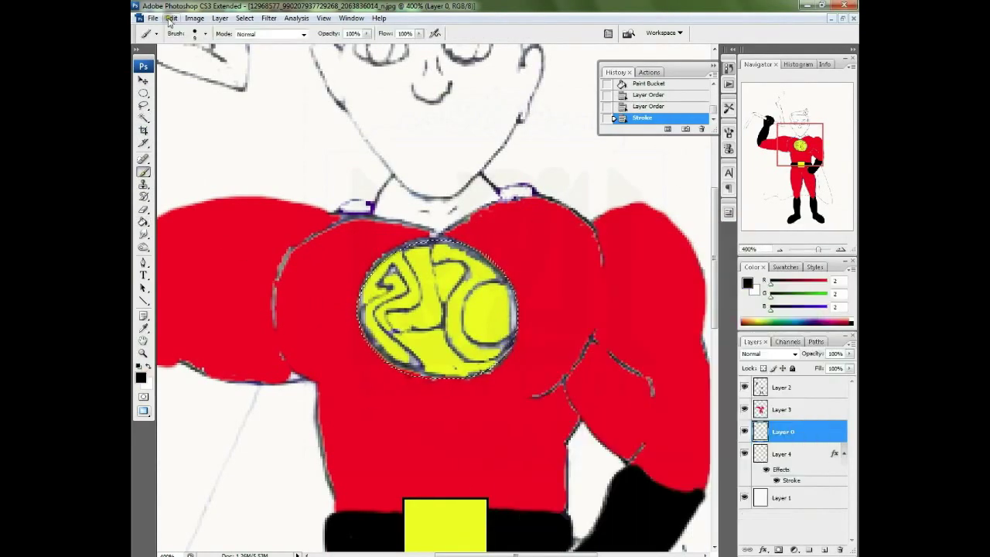
{"action": "key", "text": "ctrl+shift+alt+n"}
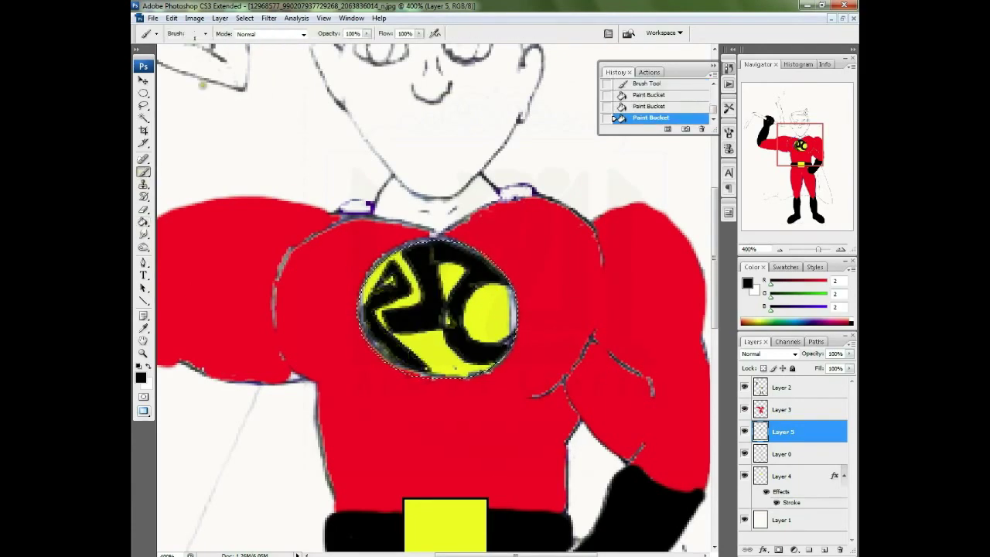
{"action": "key", "text": "ctrl+d"}
{"action": "key", "text": "3"}
{"action": "key", "text": "1"}
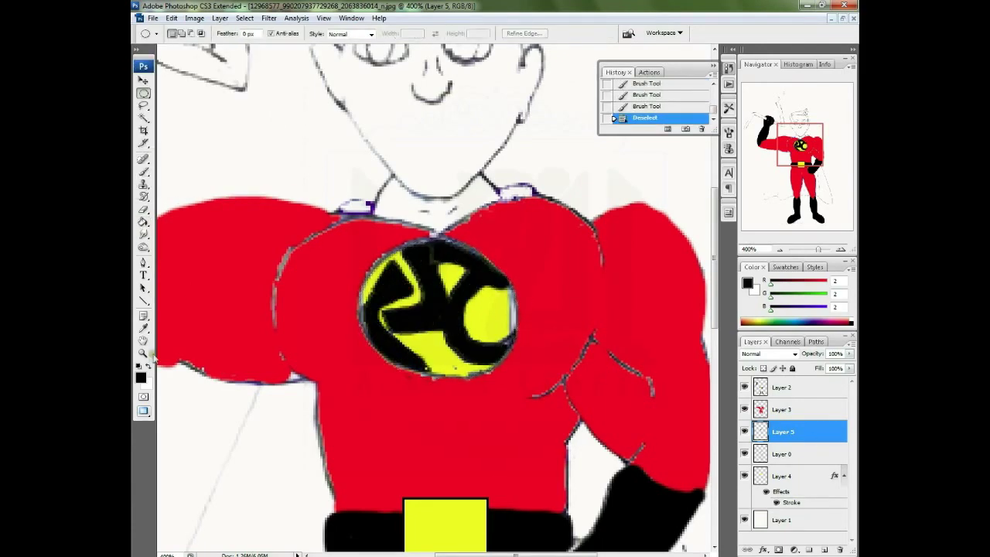
{"action": "key", "text": "x"}
{"action": "left_click", "coordinate": [440, 257]}
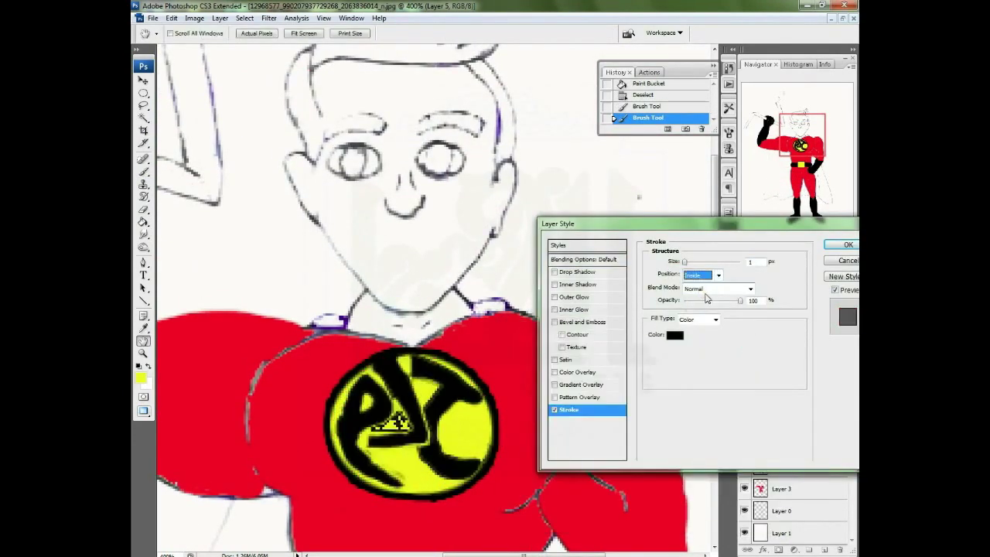
Touch up the emblem's black lettering and erase stray black marks
{"action": "left_click_drag", "start_coordinate": [817, 253], "coordinate": [822, 250]}
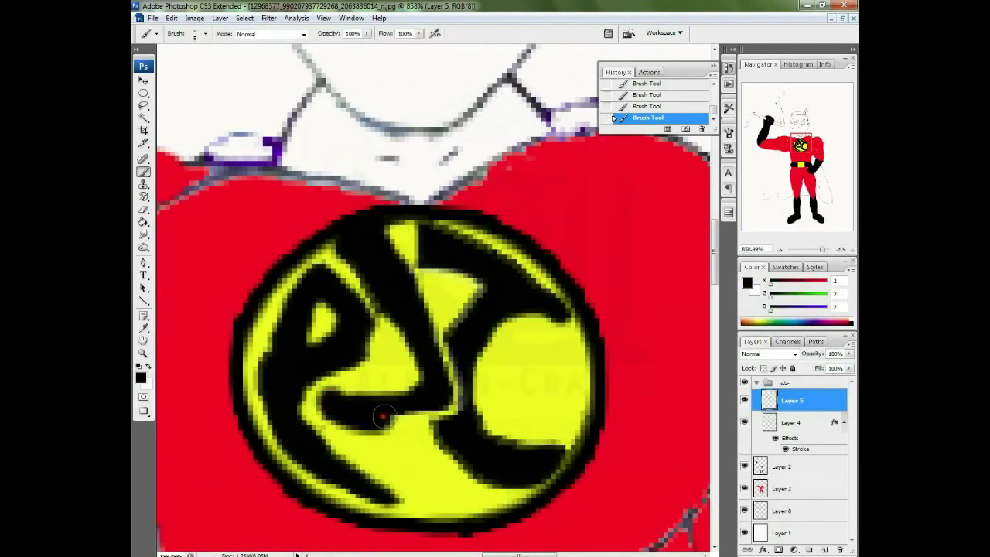
{"action": "key", "text": "e"}
{"action": "left_click_drag", "start_coordinate": [464, 427], "coordinate": [416, 242]}
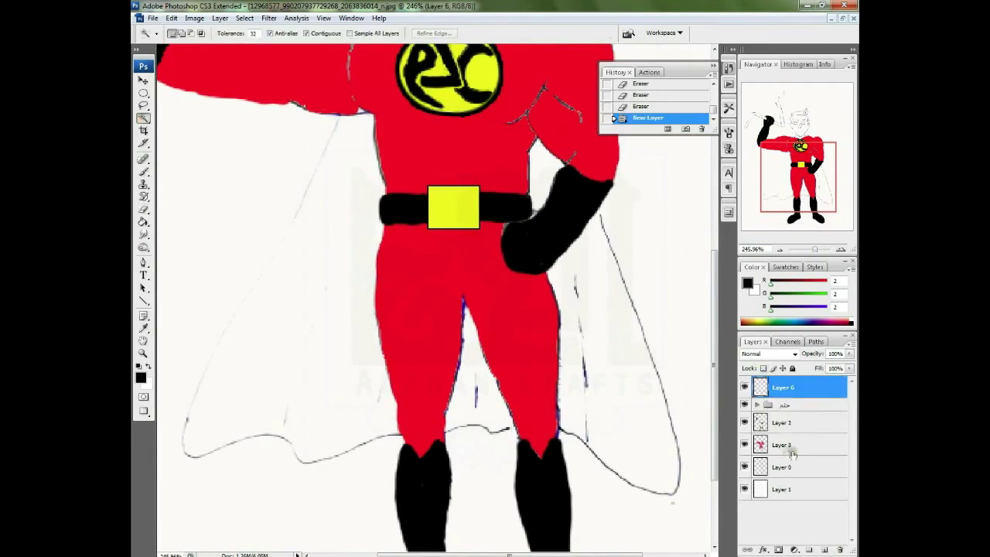
Paint the cape yellow on Layer 6 and move it below Layer 3
{"action": "key", "text": "b"}
{"action": "mouse_move", "coordinate": [344, 117]}
{"action": "left_mouse_down"}
{"action": "mouse_move", "coordinate": [402, 437]}
{"action": "mouse_move", "coordinate": [673, 403]}
{"action": "left_mouse_up"}
{"action": "left_click_drag", "start_coordinate": [601, 209], "coordinate": [646, 339]}
{"action": "left_click_drag", "start_coordinate": [782, 387], "coordinate": [783, 452]}
{"action": "scroll", "coordinate": [392, 181], "scroll_direction": "up", "scroll_amount": 5}
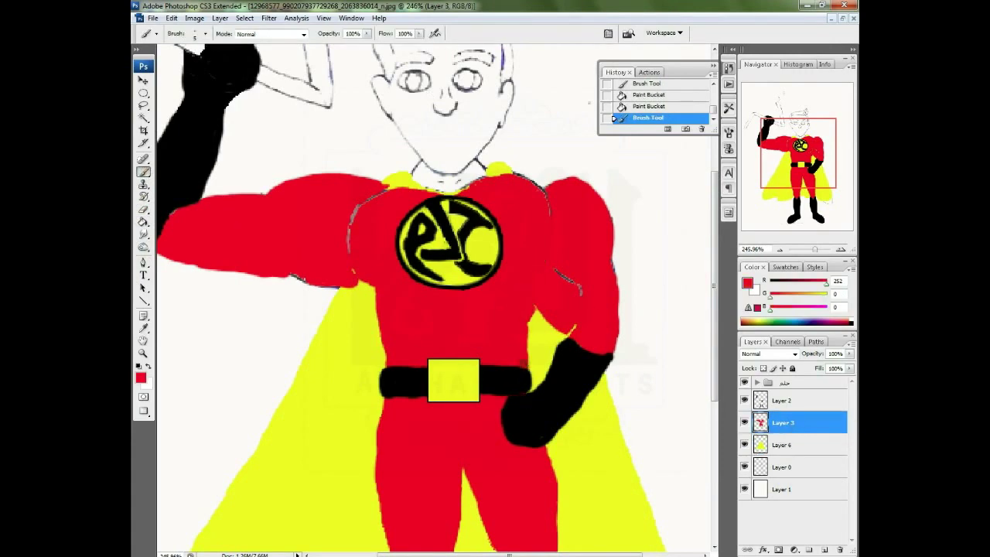
{"action": "scroll", "coordinate": [403, 289], "scroll_direction": "down", "scroll_amount": 5}
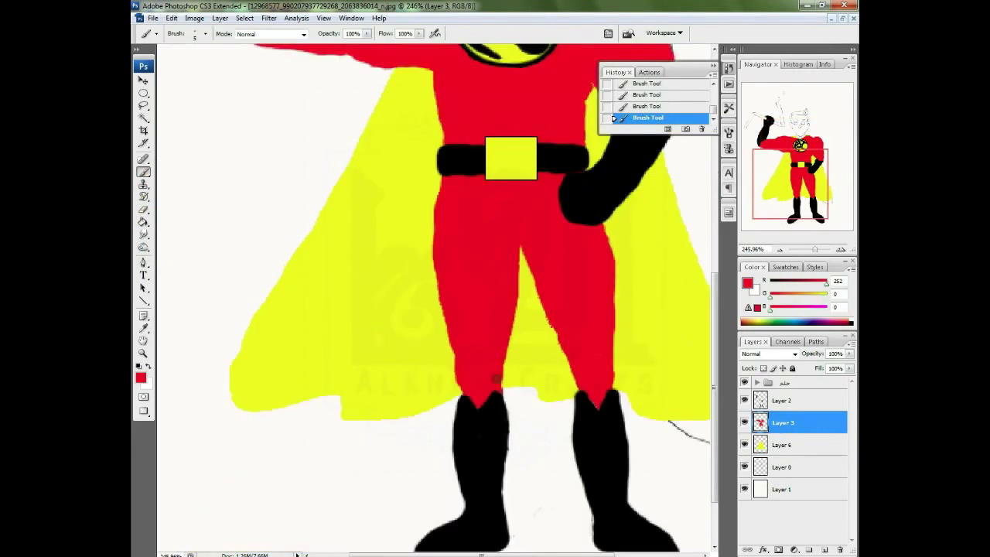
{"action": "scroll", "coordinate": [580, 396], "scroll_direction": "up", "scroll_amount": 7}
Add a new layer and name it 'البشرة'
{"action": "scroll", "coordinate": [433, 309], "scroll_direction": "up", "scroll_amount": 2}
{"action": "left_click", "coordinate": [824, 549]}
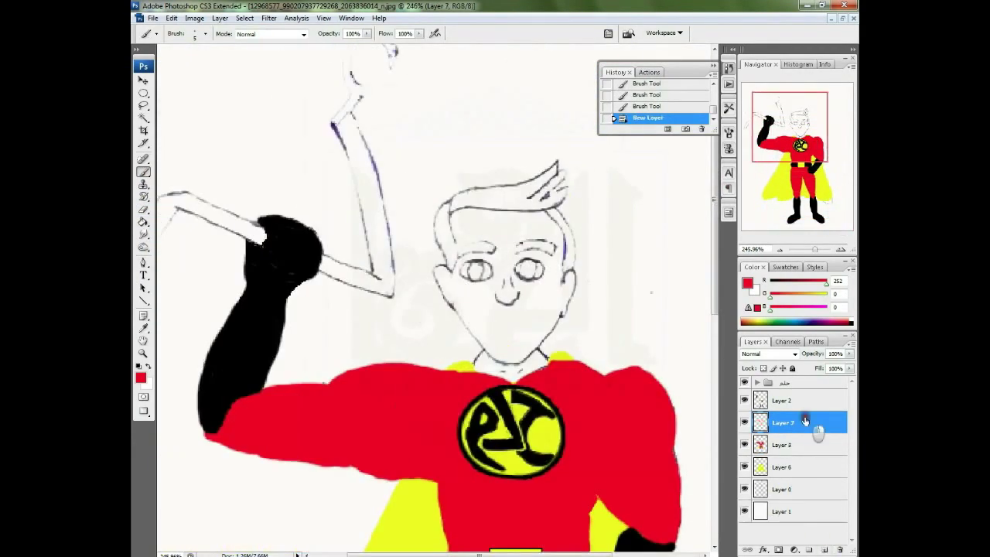
{"action": "key", "text": "Return"}
{"action": "left_click", "coordinate": [783, 489]}
Fill the Magic Wand face selection with a skin tone and move the skin layer below Layer 3
{"action": "key", "text": "w"}
{"action": "left_click", "coordinate": [503, 247]}
{"action": "left_click", "coordinate": [140, 377]}
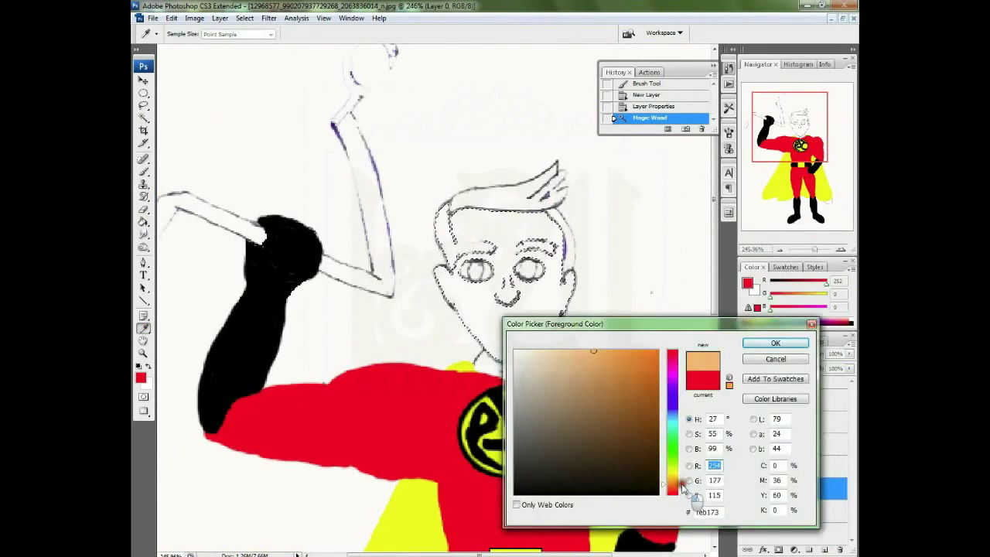
{"action": "left_click", "coordinate": [771, 343]}
{"action": "left_click", "coordinate": [782, 422]}
{"action": "key", "text": "g"}
{"action": "left_click", "coordinate": [503, 294]}
{"action": "key", "text": "ctrl+d"}
{"action": "key", "text": "b"}
{"action": "left_click_drag", "start_coordinate": [782, 423], "coordinate": [823, 445]}
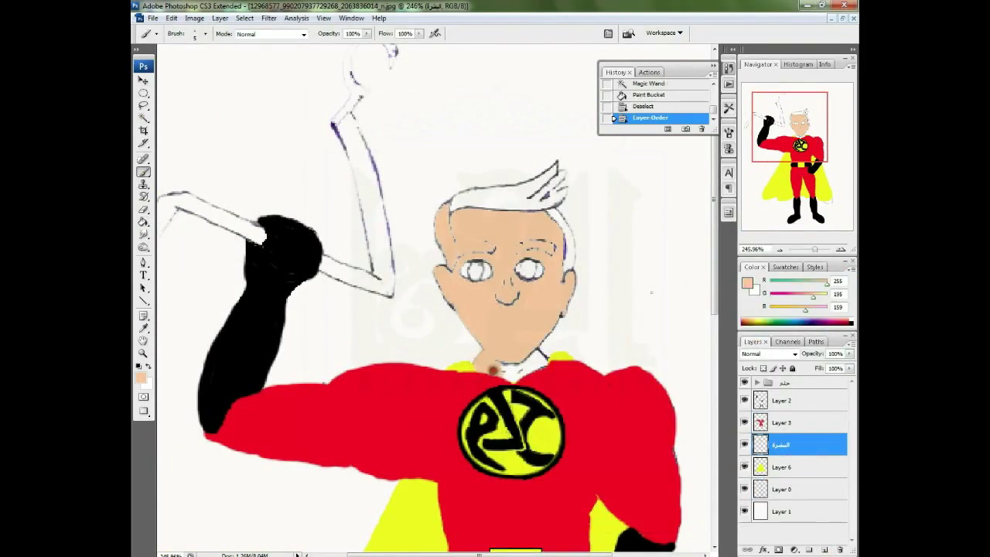
Paint the hair near-black
{"action": "left_click", "coordinate": [141, 378]}
{"action": "left_click", "coordinate": [518, 526]}
{"action": "left_click", "coordinate": [773, 342]}
{"action": "left_click_drag", "start_coordinate": [450, 204], "coordinate": [437, 236]}
{"action": "left_click_drag", "start_coordinate": [437, 236], "coordinate": [448, 265]}
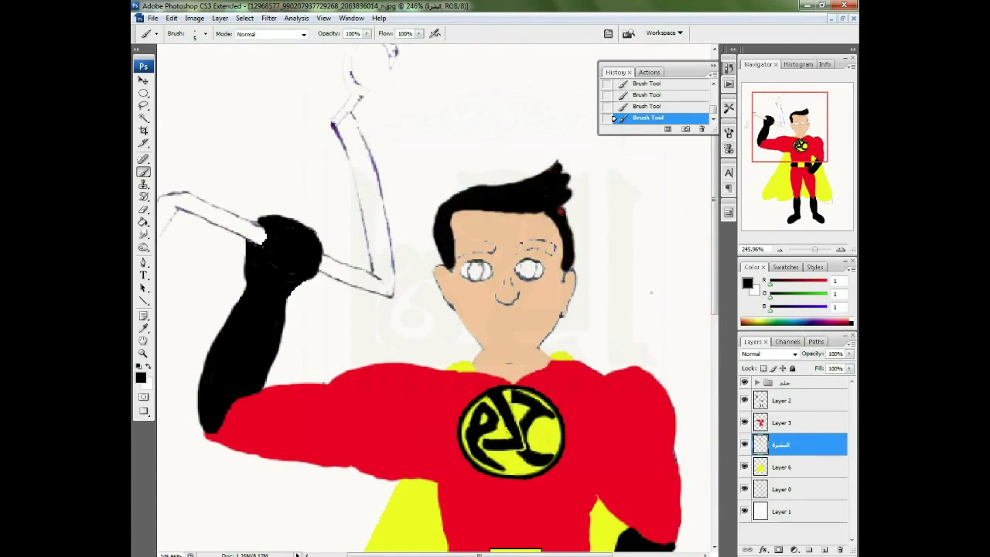
Paint the right eye white with a 13 px brush
{"action": "key", "text": "x"}
{"action": "left_click", "coordinate": [205, 33]}
{"action": "double_click", "coordinate": [178, 116]}
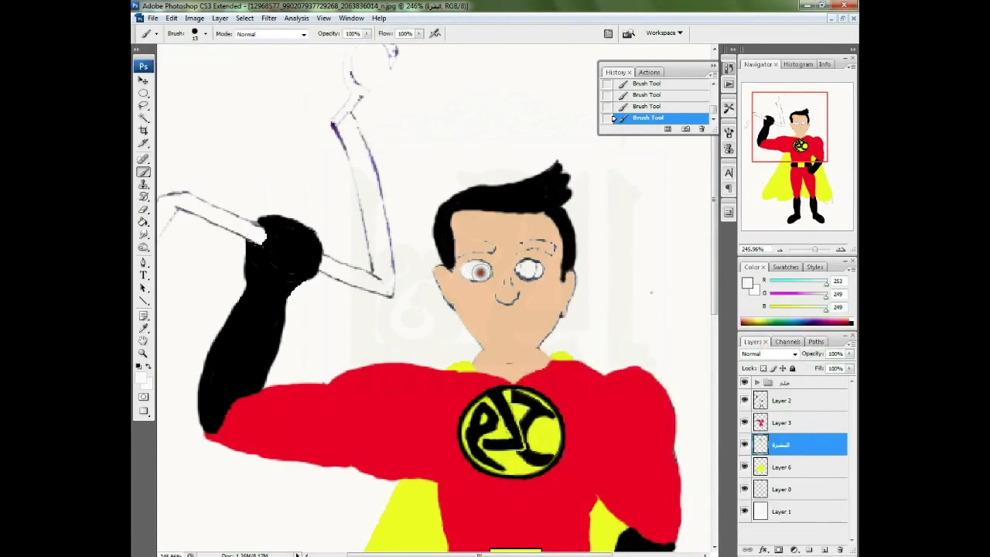
{"action": "left_click", "coordinate": [536, 269]}
Try a dark brown iris with a 17 px brush, then undo it
{"action": "left_click", "coordinate": [205, 34]}
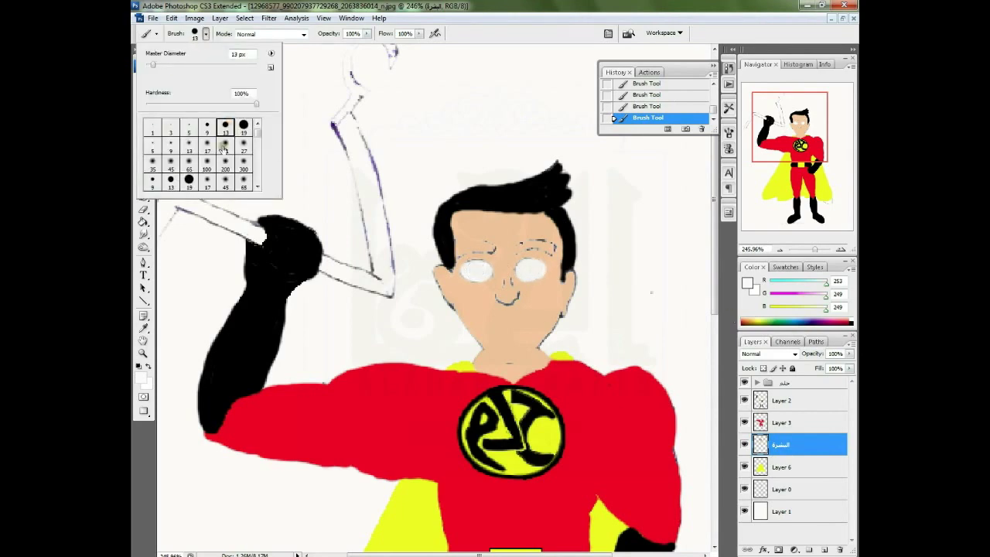
{"action": "left_click", "coordinate": [224, 147]}
{"action": "left_click", "coordinate": [141, 377]}
{"action": "left_click", "coordinate": [773, 343]}
{"action": "left_click", "coordinate": [477, 271]}
{"action": "key", "text": "ctrl+alt+z"}
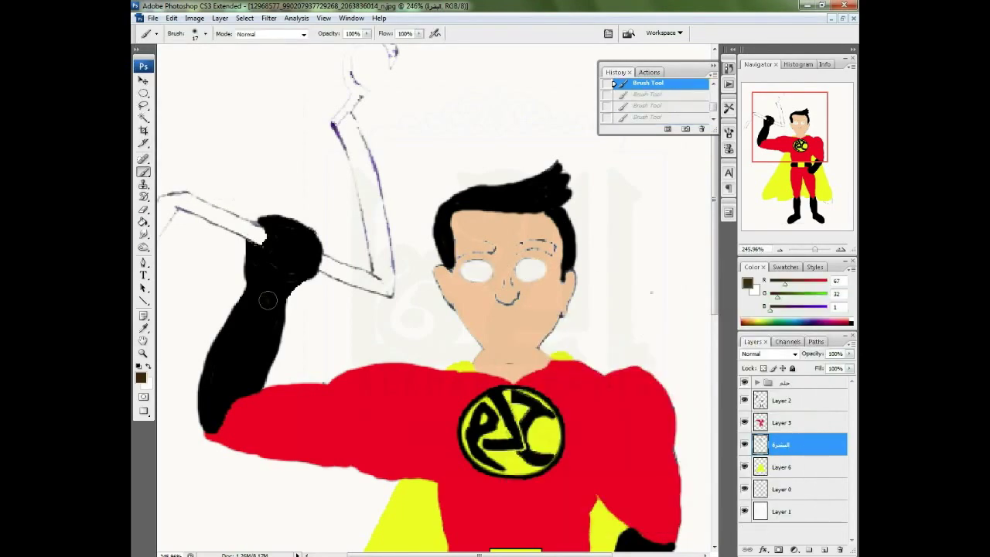
Zoom in on the face and darken the left eye's lower outline
{"action": "left_click_drag", "start_coordinate": [815, 249], "coordinate": [820, 249]}
{"action": "left_click", "coordinate": [205, 33]}
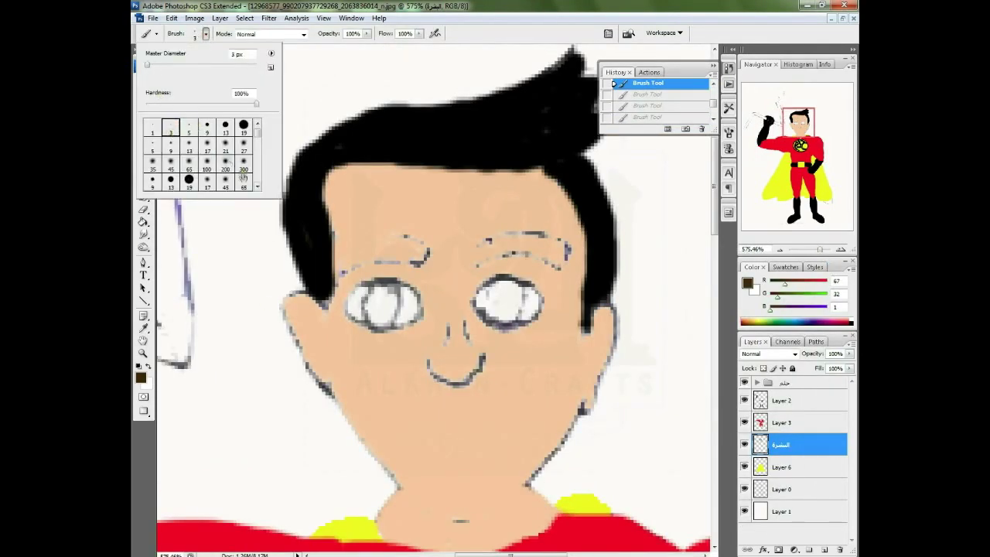
{"action": "left_click_drag", "start_coordinate": [346, 319], "coordinate": [422, 321]}
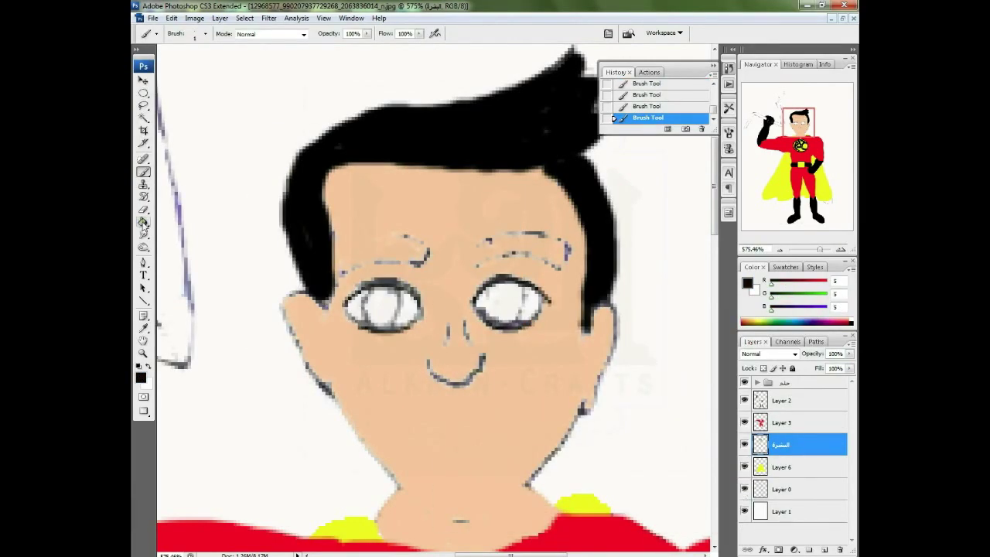
On a new layer, paint dark brown pupils in both eyes
{"action": "left_click", "coordinate": [825, 549]}
{"action": "double_click", "coordinate": [783, 445]}
{"action": "type", "text": "عين"}
{"action": "left_click", "coordinate": [141, 378]}
{"action": "left_click", "coordinate": [771, 343]}
{"action": "left_click", "coordinate": [205, 34]}
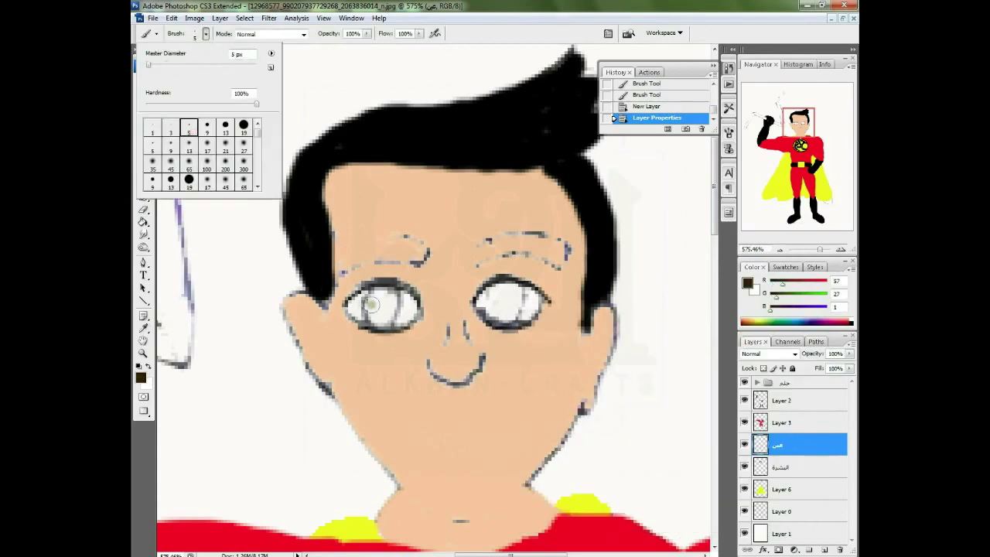
{"action": "left_click", "coordinate": [381, 306]}
{"action": "left_click", "coordinate": [507, 303]}
Dot white highlights into both pupils with a 3 px brush, then darken the hairline black
{"action": "left_click", "coordinate": [747, 283]}
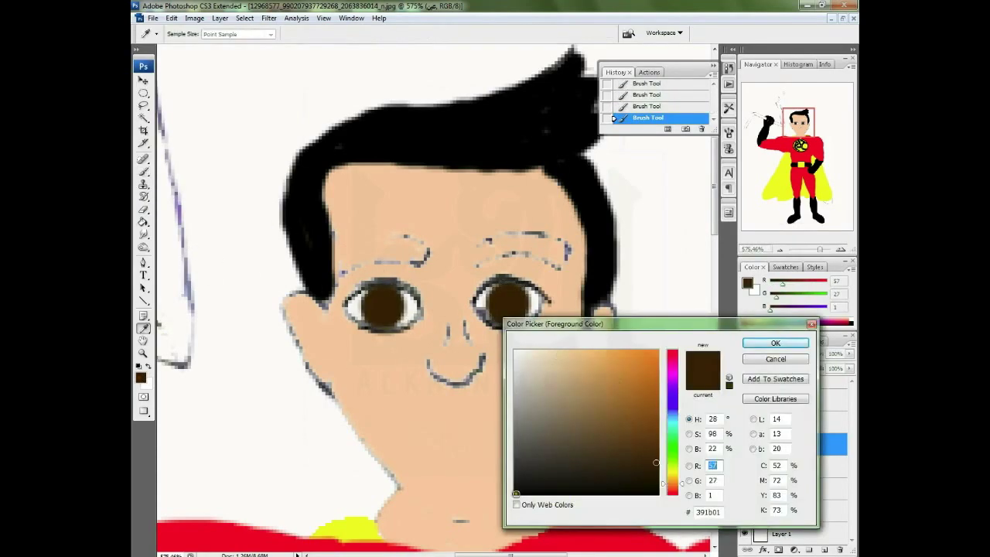
{"action": "left_click", "coordinate": [522, 487]}
{"action": "left_click", "coordinate": [774, 341]}
{"action": "left_click", "coordinate": [200, 33]}
{"action": "key", "text": "Return"}
{"action": "left_click", "coordinate": [200, 33]}
{"action": "left_click", "coordinate": [170, 128]}
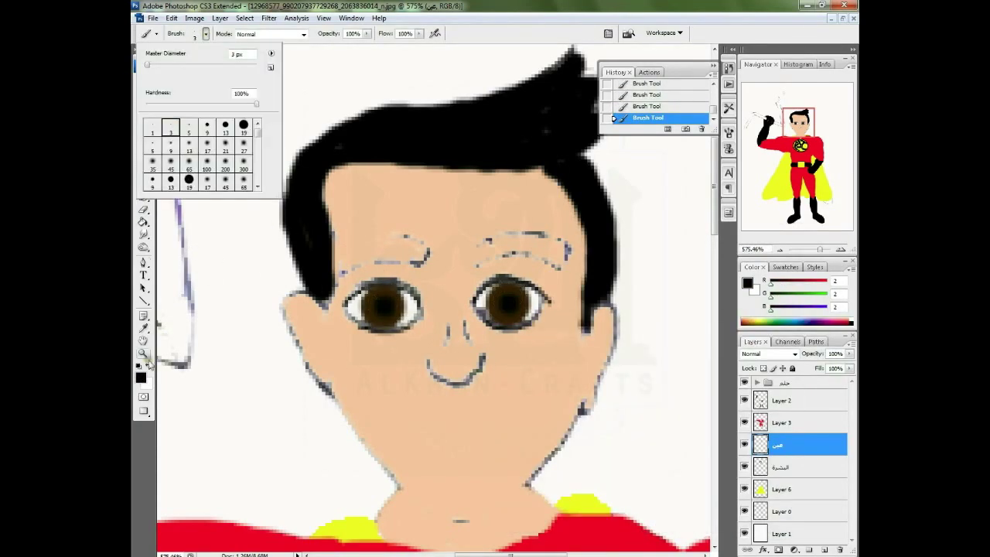
{"action": "key", "text": "x"}
{"action": "left_click", "coordinate": [514, 297]}
{"action": "left_click", "coordinate": [376, 300]}
{"action": "key", "text": "x"}
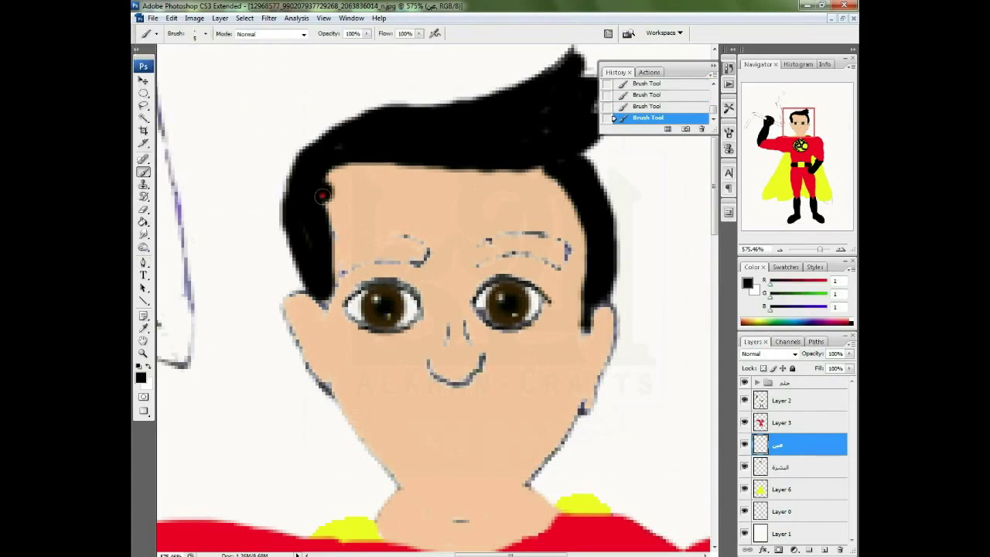
{"action": "left_click_drag", "start_coordinate": [317, 182], "coordinate": [410, 165]}
Lighten the skin on layer البشرة with Dodge, Midtones at 100% exposure, then Highlights
{"action": "left_click", "coordinate": [143, 247]}
{"action": "left_click", "coordinate": [193, 34]}
{"action": "left_click", "coordinate": [152, 64]}
{"action": "left_click", "coordinate": [331, 134]}
{"action": "left_click", "coordinate": [267, 33]}
{"action": "left_click", "coordinate": [255, 54]}
{"action": "left_click", "coordinate": [355, 33]}
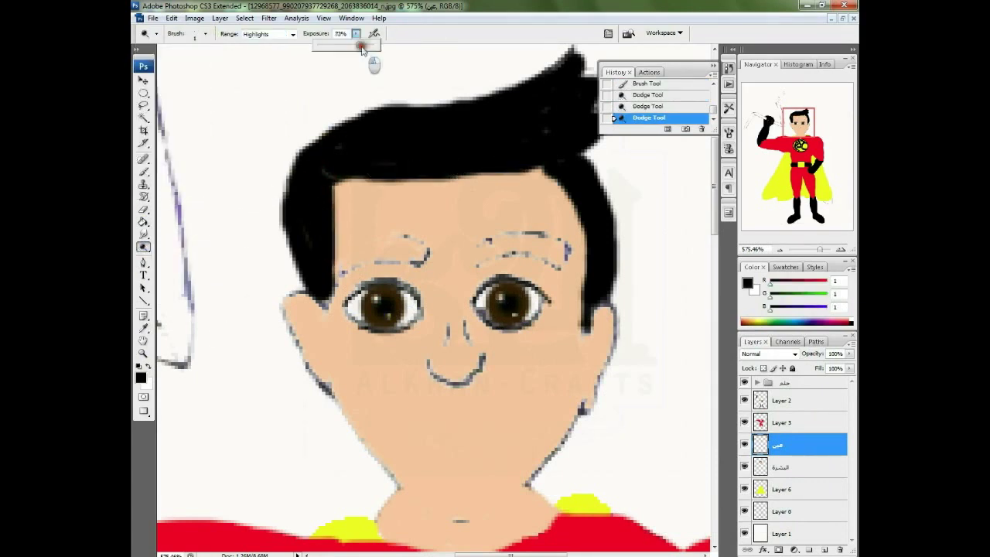
{"action": "left_click_drag", "start_coordinate": [341, 46], "coordinate": [379, 47]}
{"action": "left_click", "coordinate": [782, 466]}
{"action": "left_click", "coordinate": [267, 33]}
{"action": "left_click", "coordinate": [255, 63]}
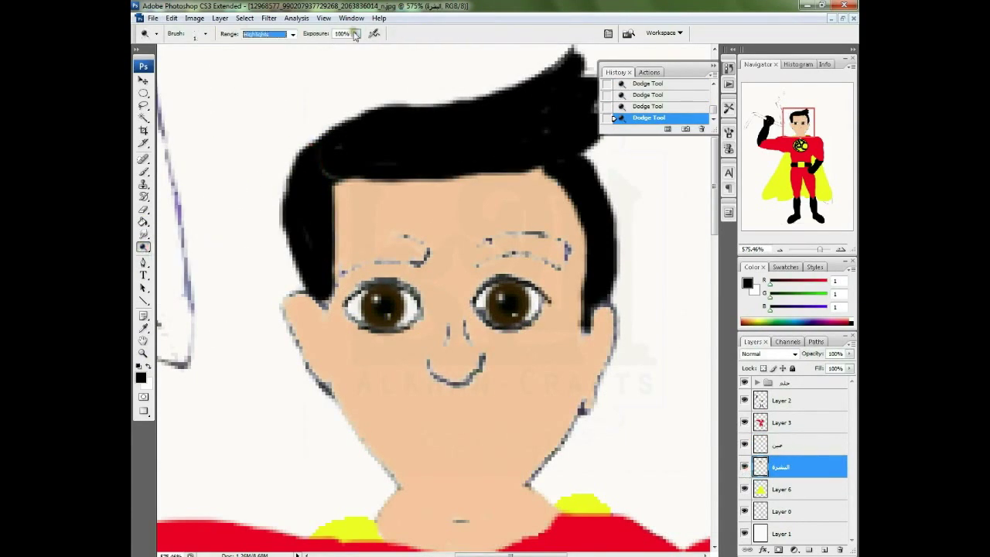
Paint over the eyebrow sketches and cheek-jaw outline in sampled skin tone
{"action": "key", "text": "b"}
{"action": "left_click", "coordinate": [386, 216], "text": "alt"}
{"action": "left_click_drag", "start_coordinate": [425, 252], "coordinate": [363, 256]}
{"action": "mouse_move", "coordinate": [288, 306]}
{"action": "left_mouse_down"}
{"action": "mouse_move", "coordinate": [570, 402]}
{"action": "mouse_move", "coordinate": [611, 363]}
{"action": "left_mouse_up"}
{"action": "key", "text": "e"}
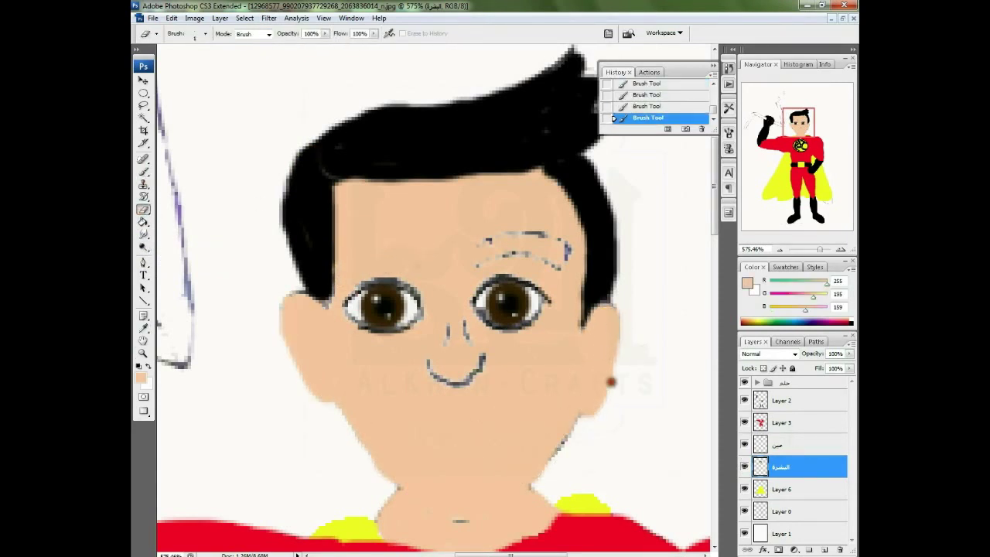
{"action": "key", "text": "b"}
{"action": "left_click_drag", "start_coordinate": [483, 241], "coordinate": [569, 252]}
Paint black eyebrows above both eyes with a 3 px brush
{"action": "left_click", "coordinate": [141, 378]}
{"action": "left_click", "coordinate": [516, 490]}
{"action": "left_click", "coordinate": [768, 342]}
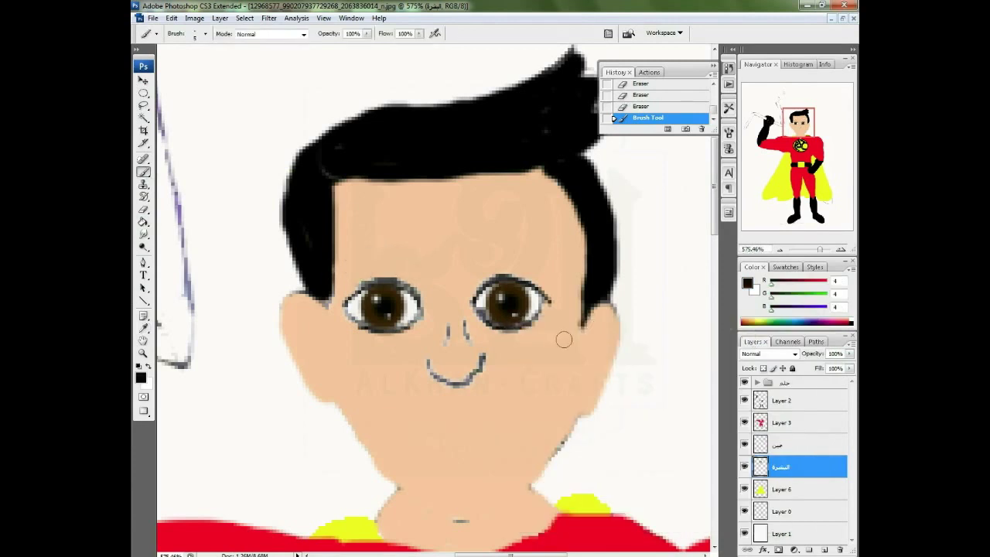
{"action": "left_click", "coordinate": [205, 33]}
{"action": "left_click_drag", "start_coordinate": [338, 267], "coordinate": [562, 272]}
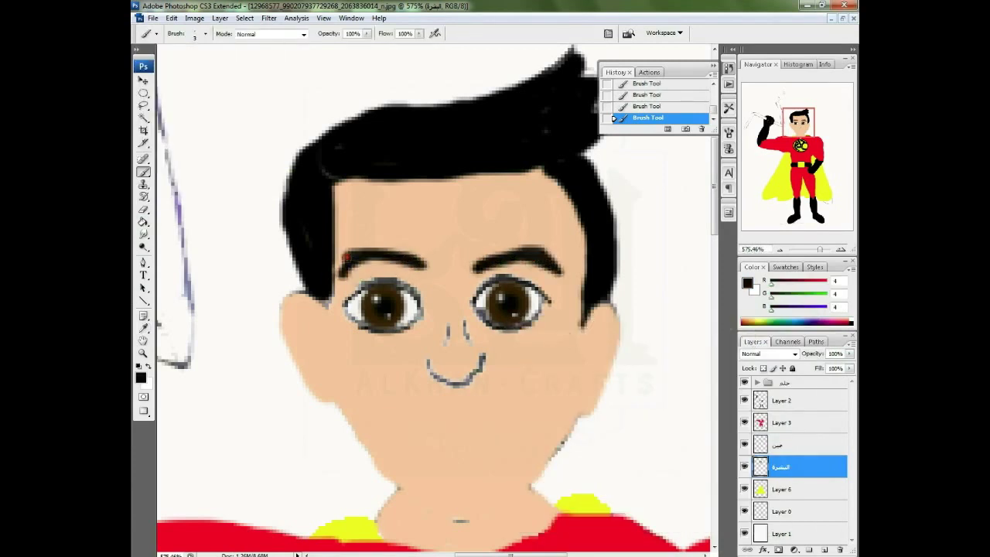
Erase the sketch lines around both eyes on Layer 0
{"action": "key", "text": "alt+["}
{"action": "key", "text": "alt+["}
{"action": "key", "text": "e"}
{"action": "left_click_drag", "start_coordinate": [327, 327], "coordinate": [418, 294]}
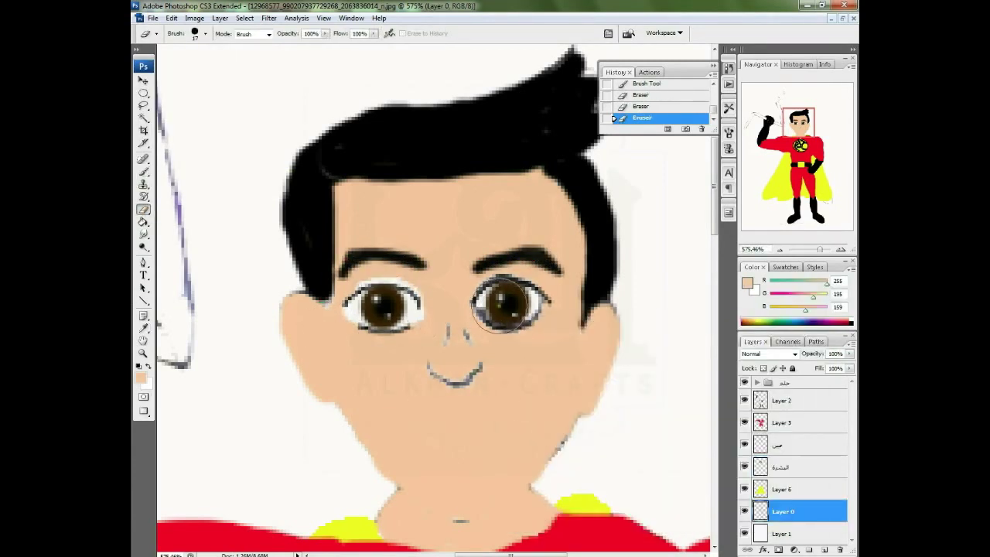
{"action": "left_click_drag", "start_coordinate": [475, 287], "coordinate": [541, 298]}
{"action": "key", "text": "b"}
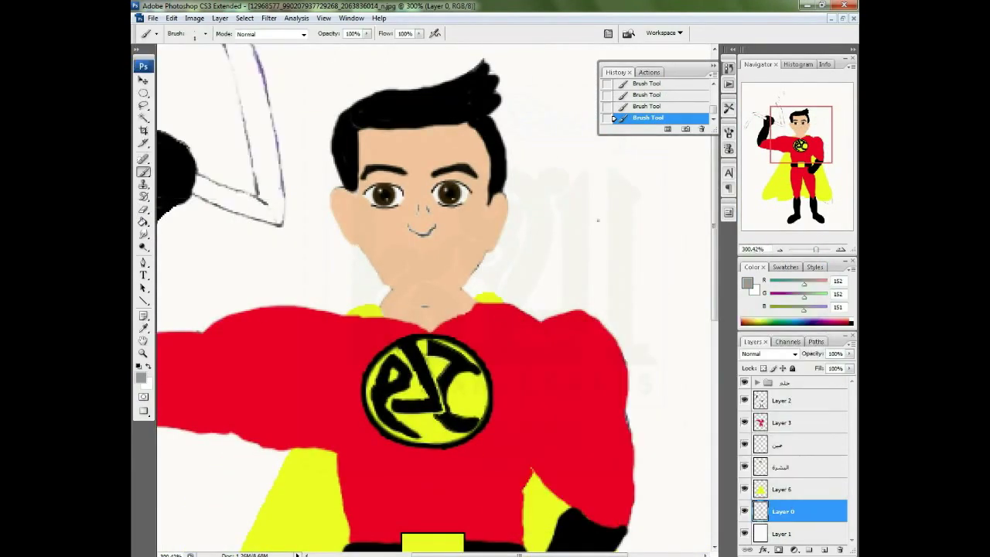
On a new layer, draw a grey jaw and neck outline, tidy it, and darken the cheek line
{"action": "key", "text": "ctrl+shift+alt+n"}
{"action": "left_click_drag", "start_coordinate": [805, 250], "coordinate": [822, 250]}
{"action": "left_click_drag", "start_coordinate": [331, 262], "coordinate": [415, 306]}
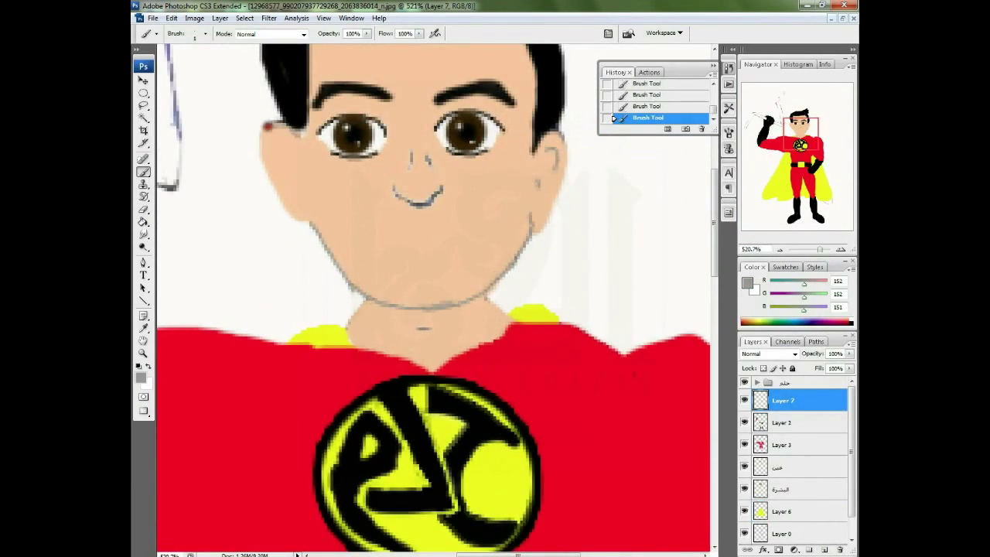
{"action": "key", "text": "alt+["}
{"action": "key", "text": "alt+["}
{"action": "key", "text": "alt+["}
{"action": "left_click_drag", "start_coordinate": [524, 280], "coordinate": [488, 302]}
{"action": "key", "text": "alt+]"}
{"action": "key", "text": "alt+]"}
{"action": "key", "text": "alt+]"}
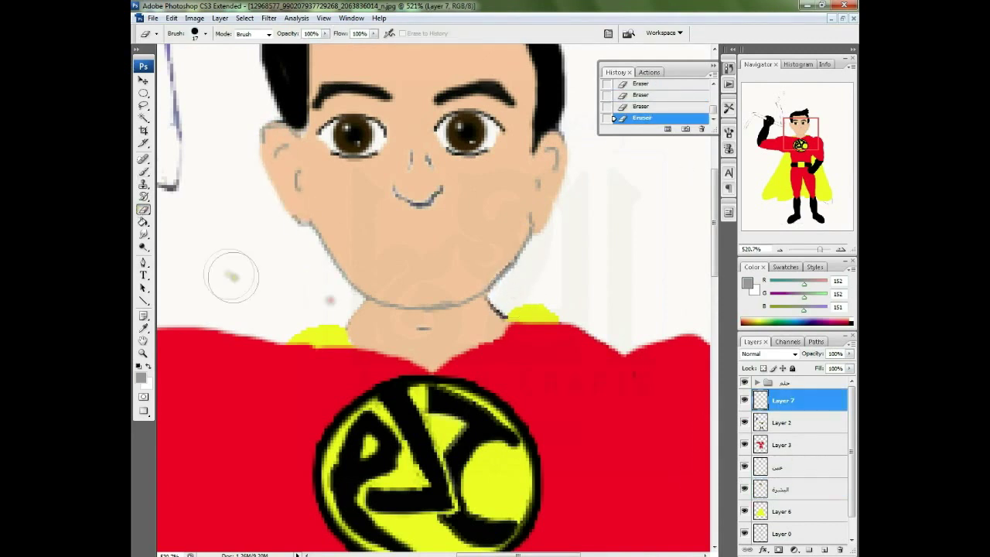
{"action": "left_click_drag", "start_coordinate": [332, 261], "coordinate": [369, 294]}
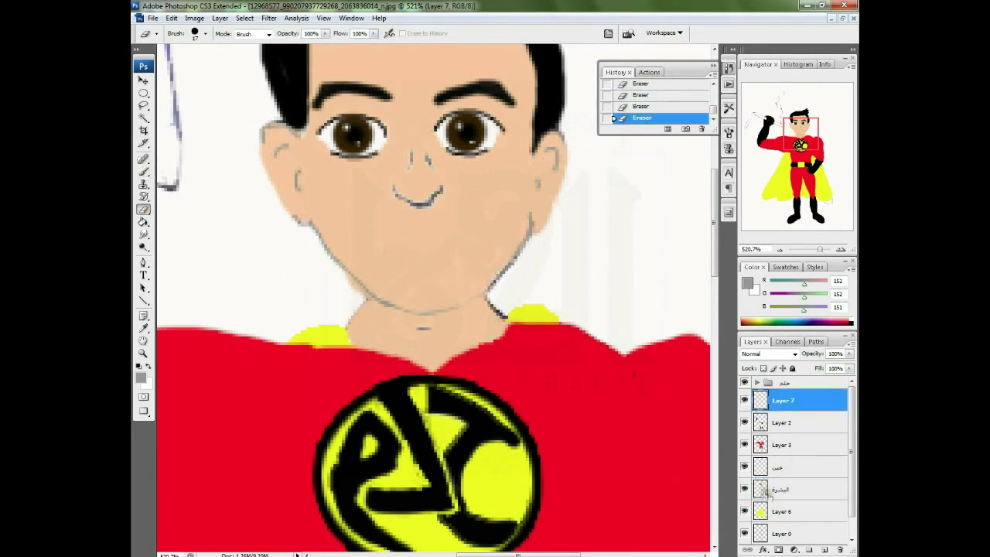
On the skin layer, pick a skin tone, then choose near-black for the fold lines
{"action": "key", "text": "alt+["}
{"action": "key", "text": "alt+["}
{"action": "key", "text": "alt+["}
{"action": "left_click", "coordinate": [140, 378]}
{"action": "left_click", "coordinate": [373, 324]}
{"action": "key", "text": "Return"}
{"action": "left_click", "coordinate": [376, 333], "text": "alt"}
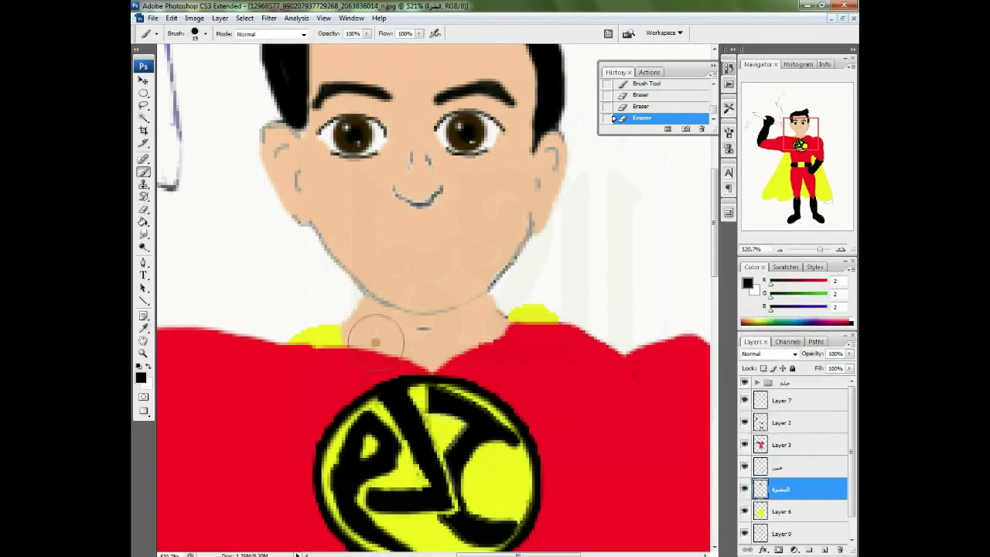
{"action": "scroll", "coordinate": [376, 333], "scroll_direction": "down", "scroll_amount": 5}
{"action": "scroll", "coordinate": [376, 332], "scroll_direction": "up", "scroll_amount": 2}
Draw black fold lines on shirt, shoulder and arm on Layer 7, hide Layer 6, set opacity 22%
{"action": "key", "text": "alt+]"}
{"action": "key", "text": "alt+]"}
{"action": "key", "text": "alt+]"}
{"action": "left_click_drag", "start_coordinate": [637, 202], "coordinate": [650, 386]}
{"action": "scroll", "coordinate": [365, 377], "scroll_direction": "down", "scroll_amount": 3}
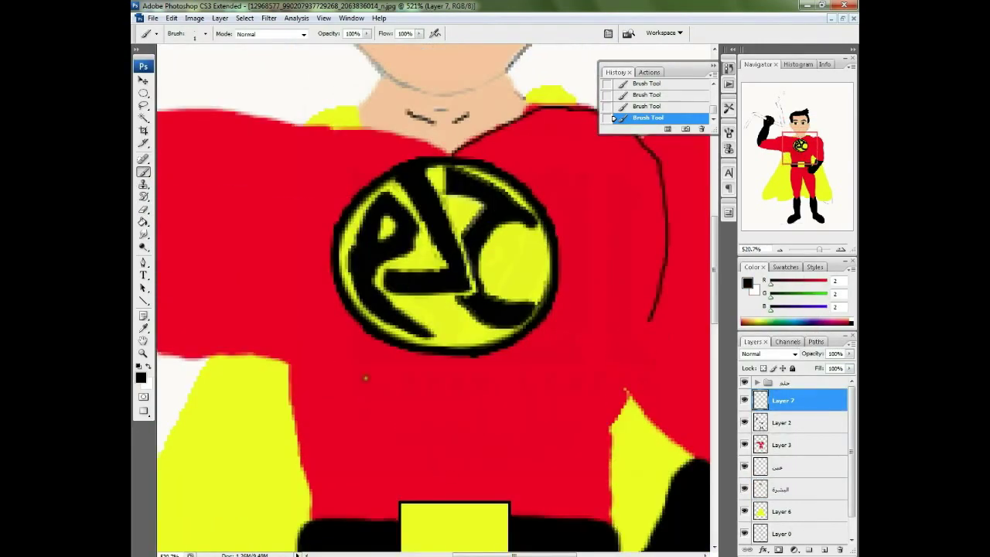
{"action": "left_click_drag", "start_coordinate": [644, 324], "coordinate": [420, 281]}
{"action": "left_click_drag", "start_coordinate": [565, 150], "coordinate": [545, 270]}
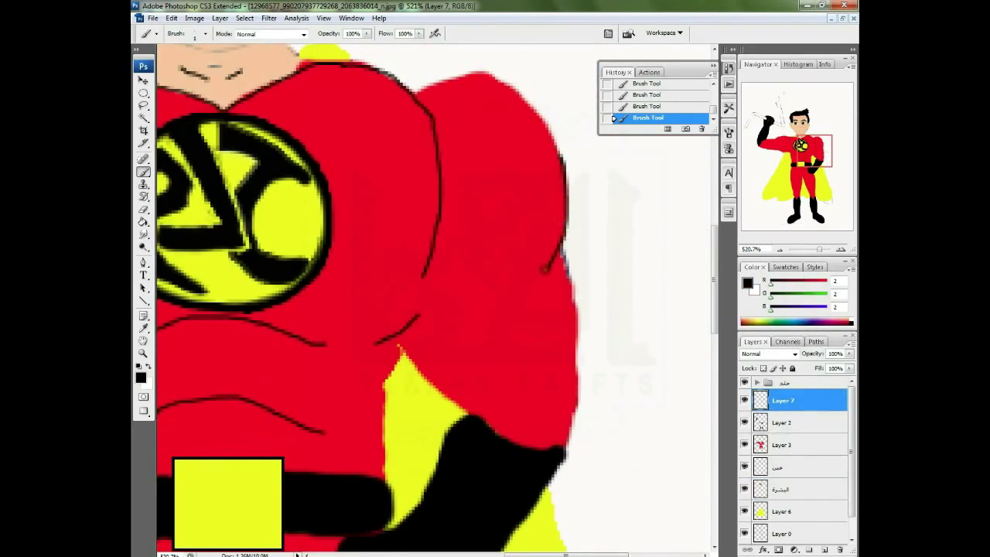
{"action": "scroll", "coordinate": [560, 176], "scroll_direction": "up", "scroll_amount": 2}
{"action": "scroll", "coordinate": [560, 176], "scroll_direction": "left", "scroll_amount": 6}
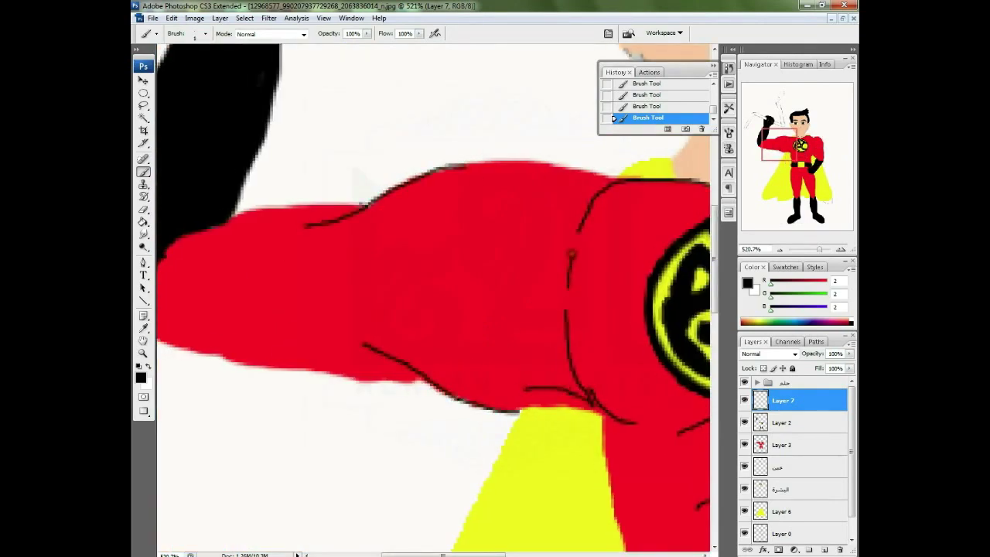
{"action": "scroll", "coordinate": [434, 301], "scroll_direction": "left", "scroll_amount": 2}
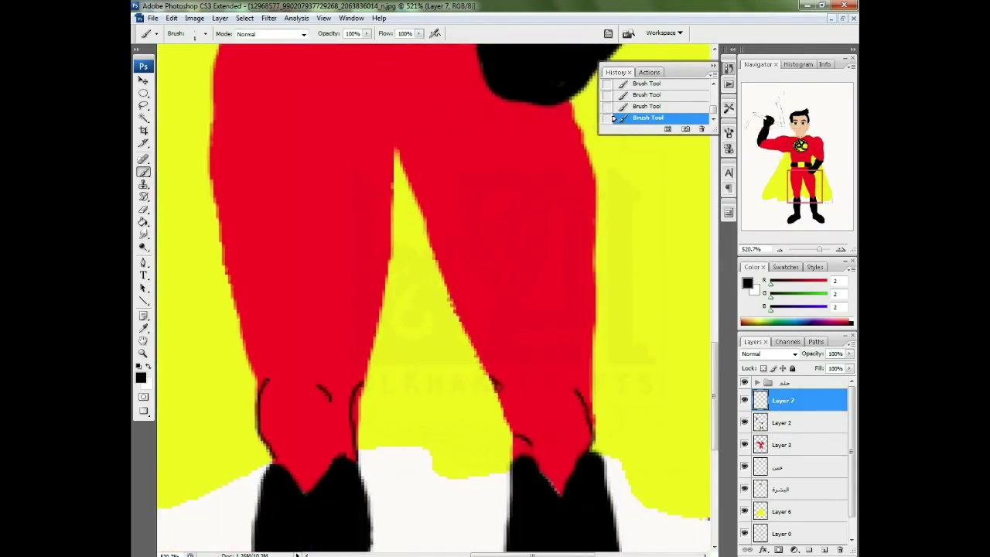
{"action": "left_click", "coordinate": [744, 512]}
{"action": "key", "text": "2"}
{"action": "key", "text": "2"}
{"action": "type", "text": "الفم"}
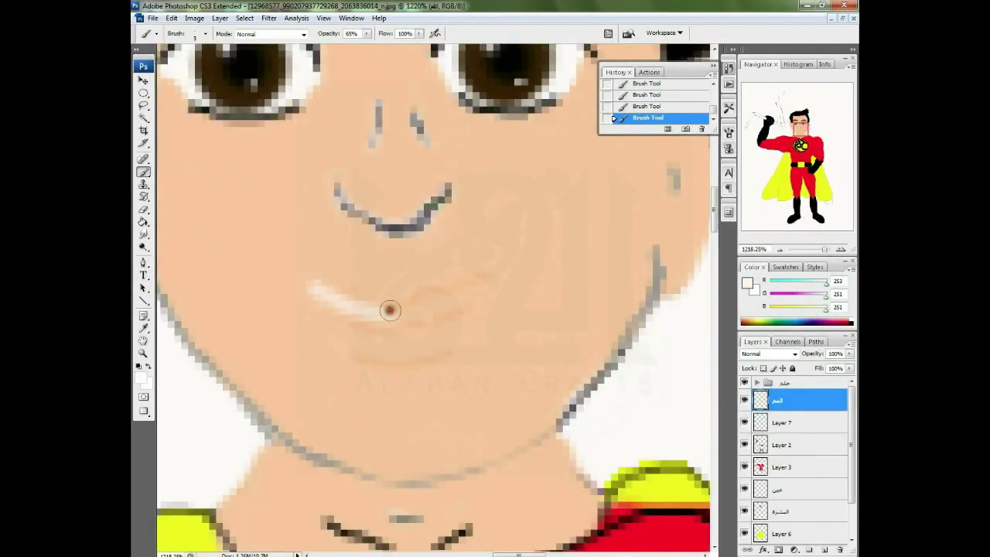
Paint a white mouth below the nose with a skin-toned lower lip, tidy edges, lower opacity
{"action": "left_click_drag", "start_coordinate": [387, 309], "coordinate": [490, 283]}
{"action": "left_click_drag", "start_coordinate": [294, 277], "coordinate": [490, 284]}
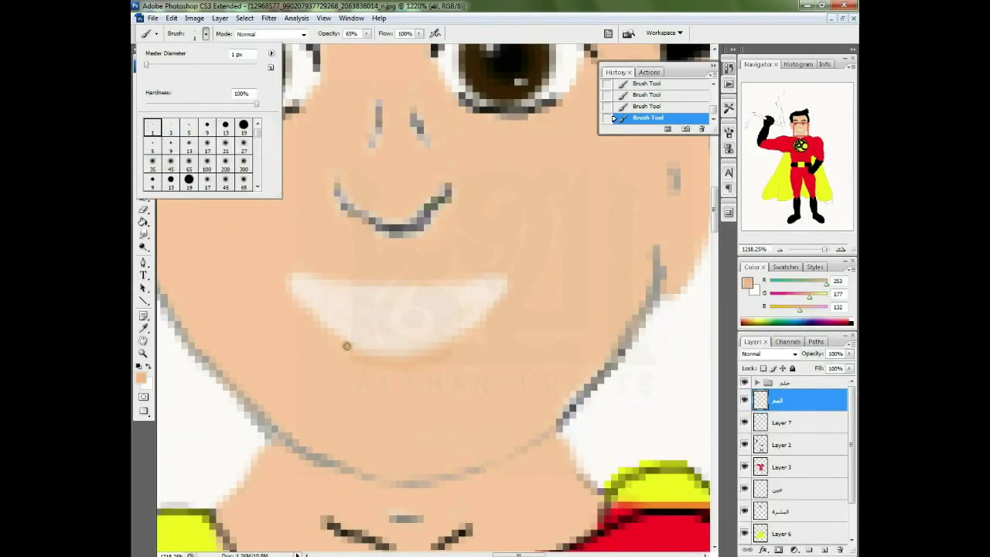
{"action": "left_click_drag", "start_coordinate": [298, 301], "coordinate": [495, 306]}
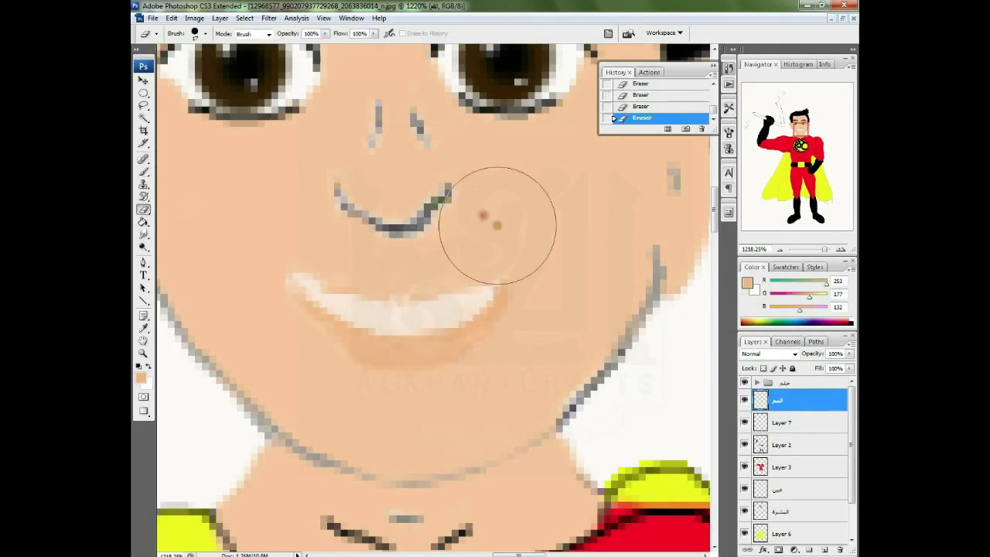
{"action": "left_click_drag", "start_coordinate": [824, 249], "coordinate": [819, 249]}
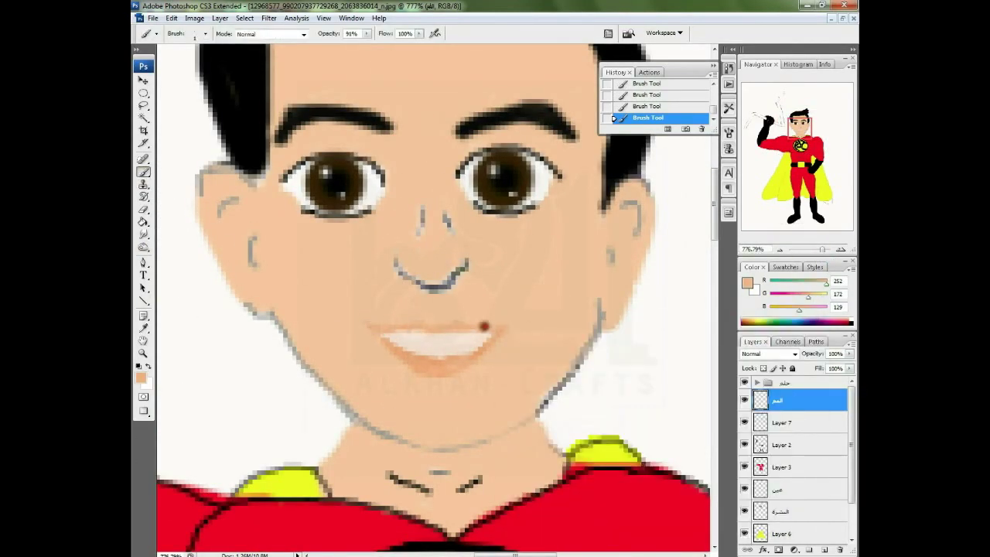
{"action": "key", "text": "2"}
{"action": "key", "text": "5"}
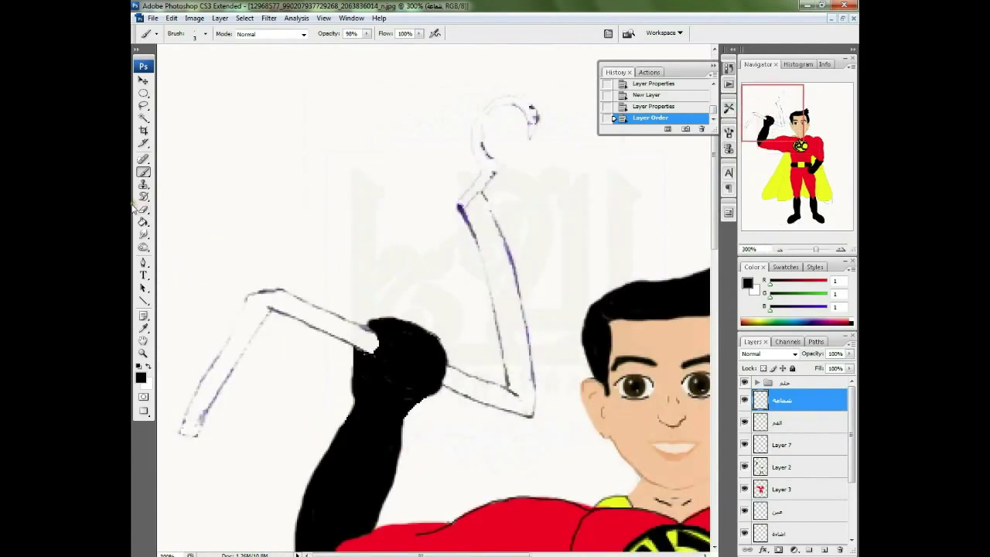
Paint the grey hanger hook and trim its tip with the Eraser
{"action": "left_click_drag", "start_coordinate": [532, 135], "coordinate": [477, 195]}
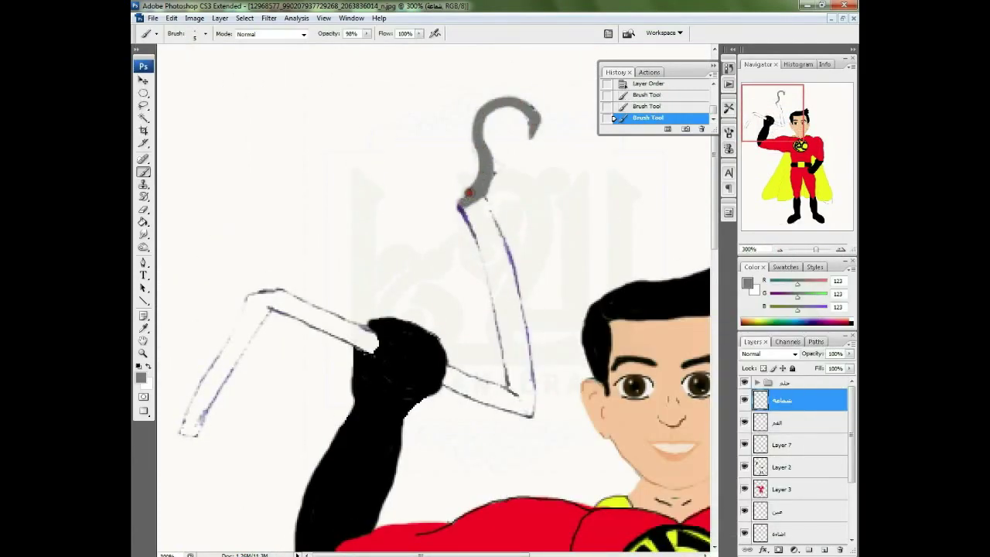
{"action": "key", "text": "e"}
{"action": "left_click_drag", "start_coordinate": [526, 151], "coordinate": [498, 126]}
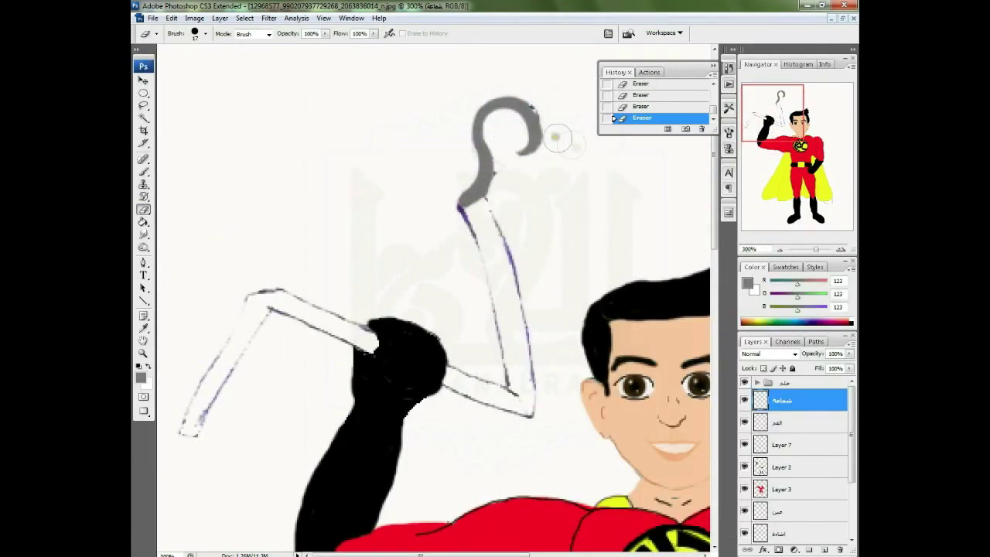
Select the hanger's right arm and fill it with the wood pattern
{"action": "key", "text": "l"}
{"action": "left_click", "coordinate": [440, 201]}
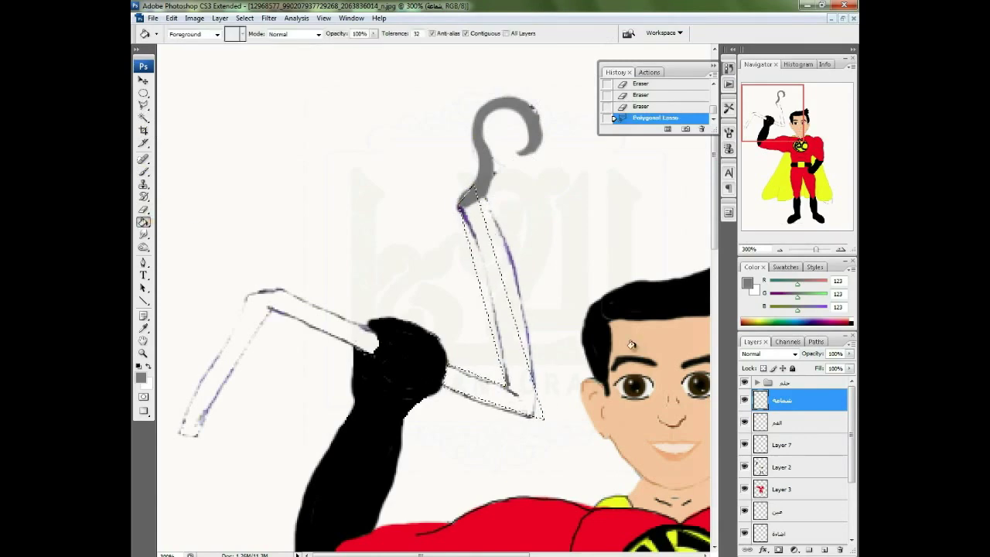
{"action": "key", "text": "g"}
{"action": "left_click", "coordinate": [495, 302]}
{"action": "key", "text": "l"}
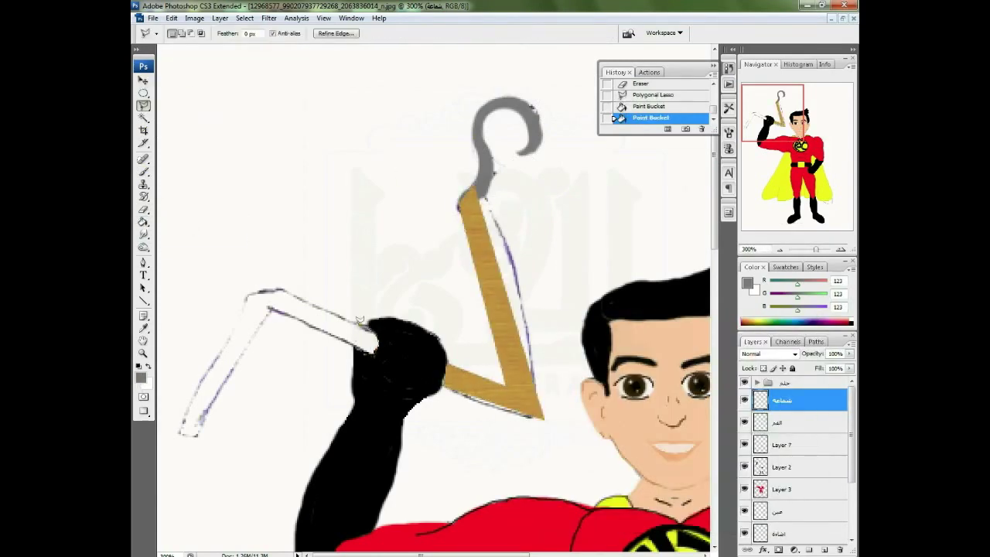
{"action": "key", "text": "ctrl+z"}
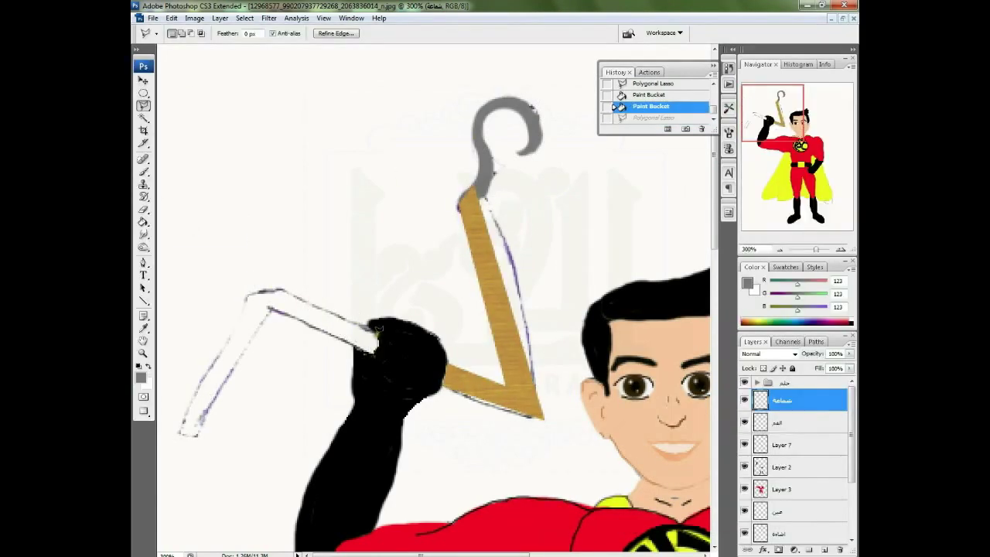
Select the hanger's left arm, fill it with the wood pattern, and deselect
{"action": "double_click", "coordinate": [226, 447]}
{"action": "key", "text": "g"}
{"action": "left_click", "coordinate": [236, 371]}
{"action": "left_click", "coordinate": [143, 209]}
{"action": "key", "text": "ctrl+d"}
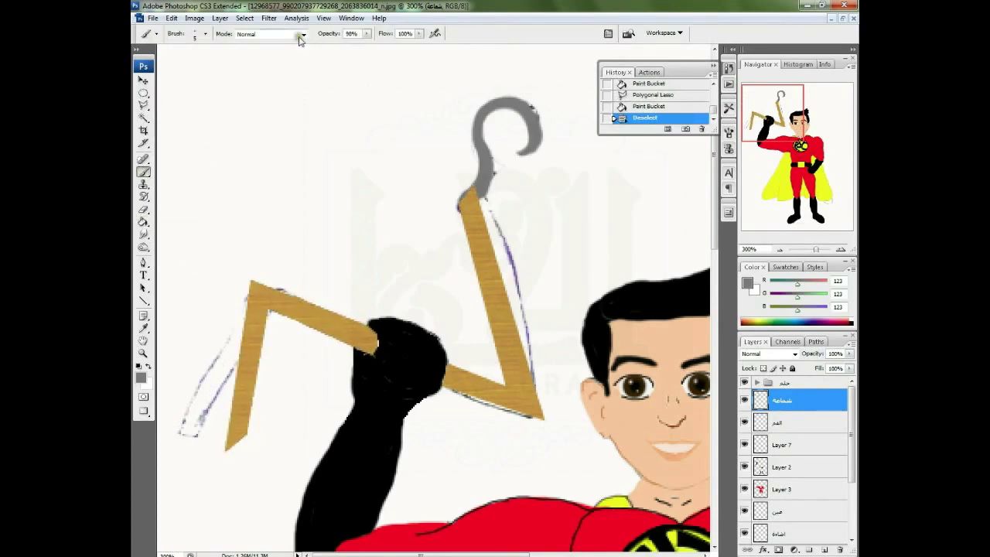
Erase the stray grey stroke near the hook base
{"action": "left_click", "coordinate": [456, 185]}
{"action": "left_click_drag", "start_coordinate": [456, 184], "coordinate": [500, 149]}
{"action": "scroll", "coordinate": [793, 465], "scroll_direction": "down", "scroll_amount": 3}
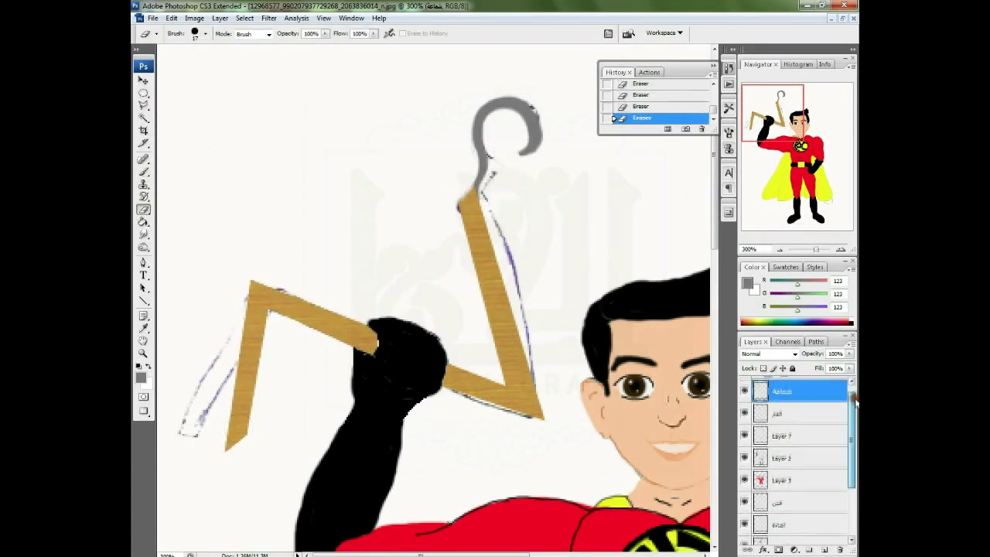
{"action": "key", "text": "b"}
{"action": "left_click_drag", "start_coordinate": [669, 414], "coordinate": [553, 352]}
{"action": "left_click", "coordinate": [553, 352], "text": "alt"}
On the skin layer, paint darker skin-tone shading on the face with a small brush
{"action": "left_click", "coordinate": [781, 467]}
{"action": "left_click", "coordinate": [553, 352], "text": "alt"}
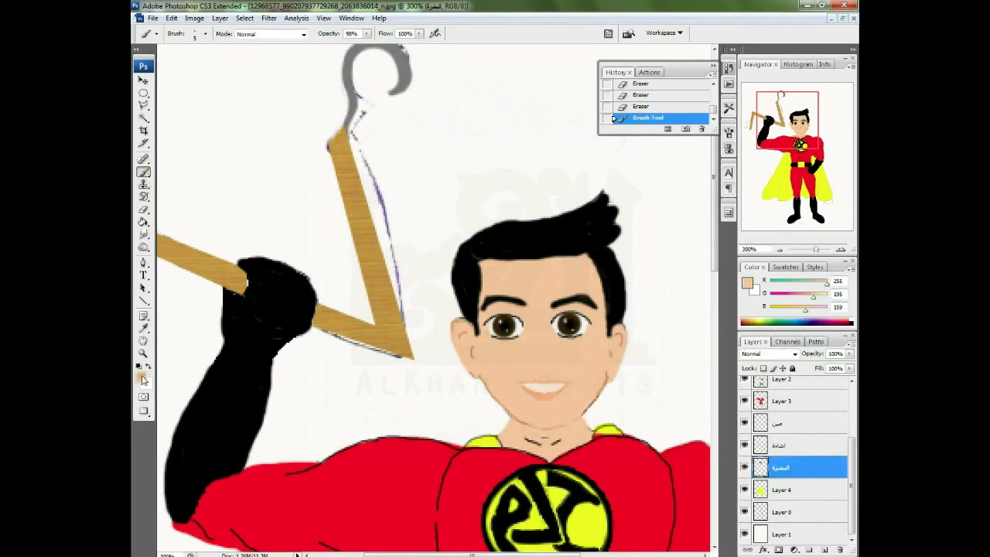
{"action": "key", "text": "ctrl+plus"}
{"action": "left_click", "coordinate": [195, 33]}
{"action": "left_click", "coordinate": [168, 126]}
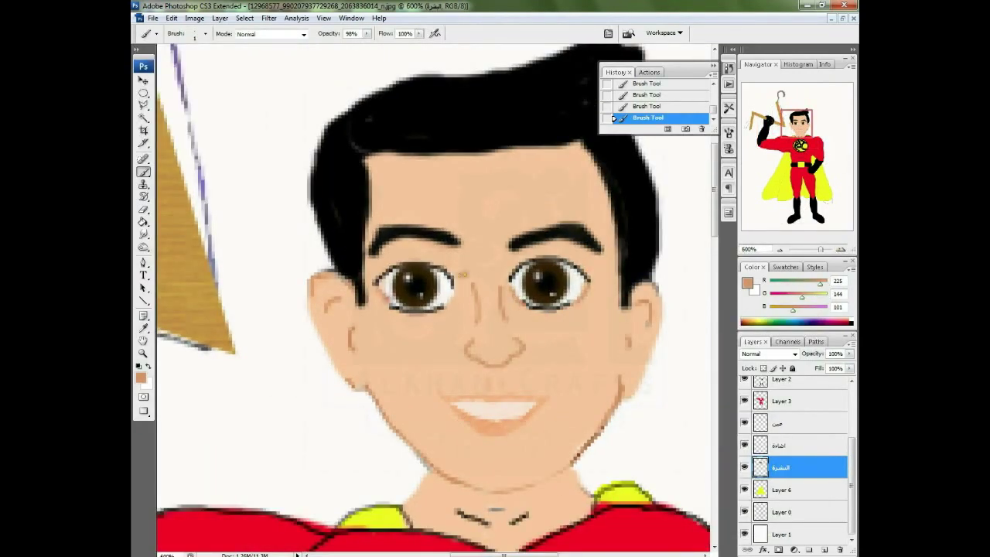
{"action": "key", "text": "ctrl+0"}
{"action": "key", "text": "ctrl+plus"}
{"action": "key", "text": "ctrl+plus"}
{"action": "key", "text": "ctrl+plus"}
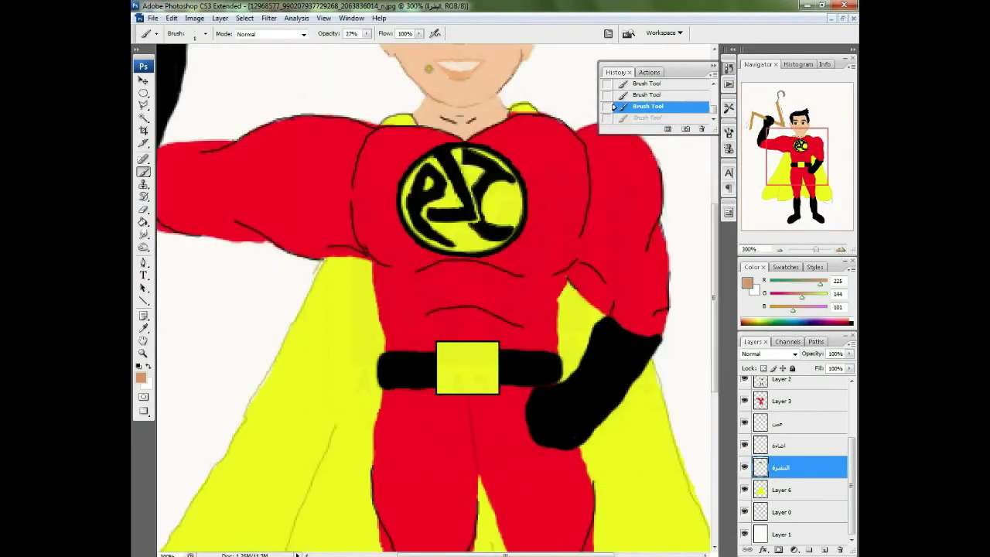
Set brush opacity to 27% then 81%, hide Layer 0, and pick a slightly different skin tone
{"action": "key", "text": "2"}
{"action": "key", "text": "7"}
{"action": "left_click", "coordinate": [744, 511]}
{"action": "scroll", "coordinate": [849, 461], "scroll_direction": "up", "scroll_amount": 1}
{"action": "key", "text": "8"}
{"action": "key", "text": "1"}
{"action": "left_click", "coordinate": [195, 34]}
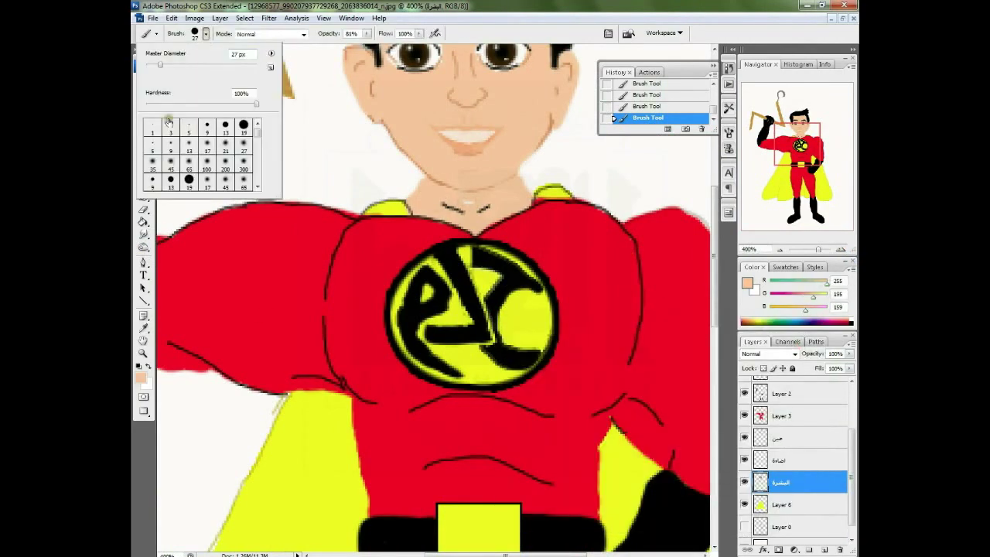
{"action": "key", "text": "Return"}
{"action": "left_click", "coordinate": [517, 172], "text": "alt"}
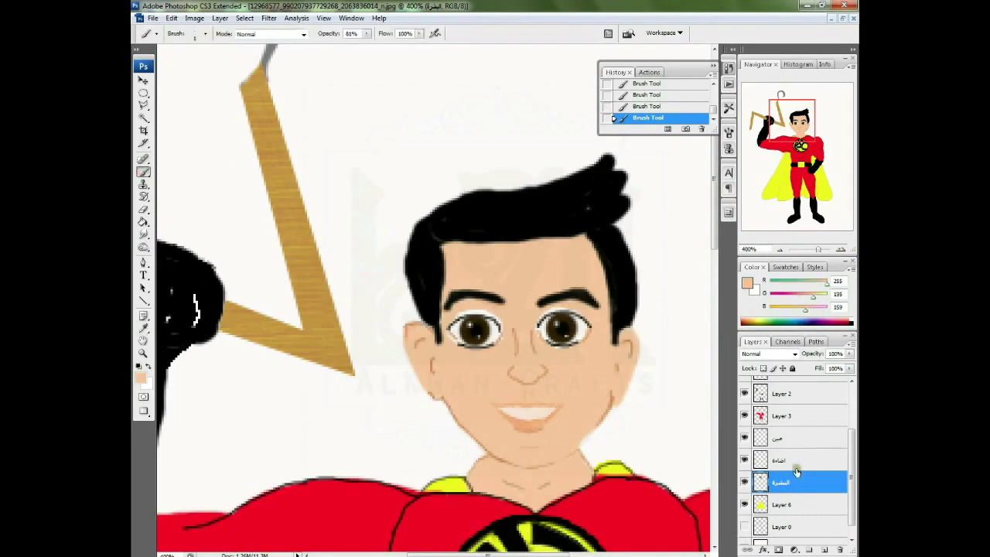
{"action": "scroll", "coordinate": [581, 302], "scroll_direction": "up", "scroll_amount": 3}
{"action": "key", "text": "0"}
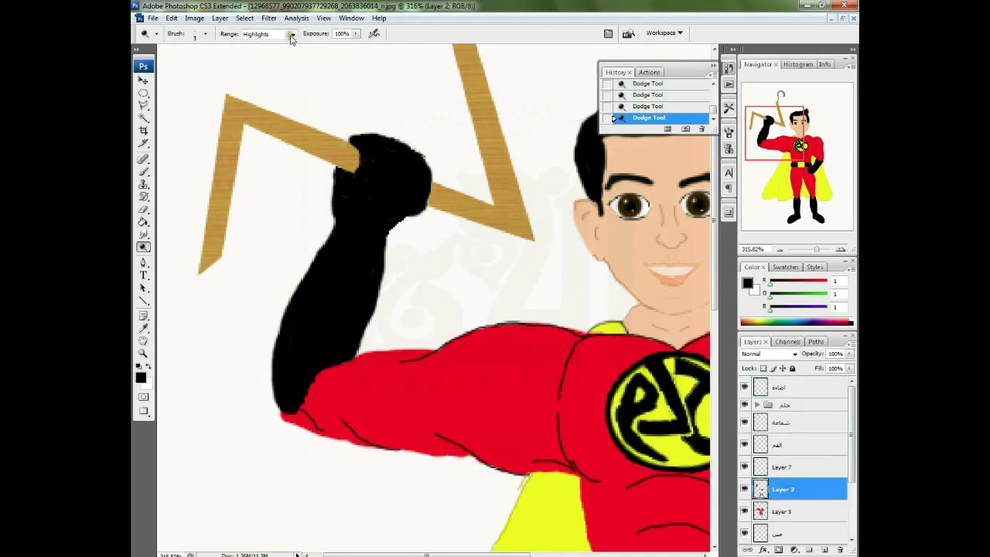
Set the Dodge tool to Shadows range with a small brush and lower exposure
{"action": "left_click", "coordinate": [291, 34]}
{"action": "left_click", "coordinate": [257, 45]}
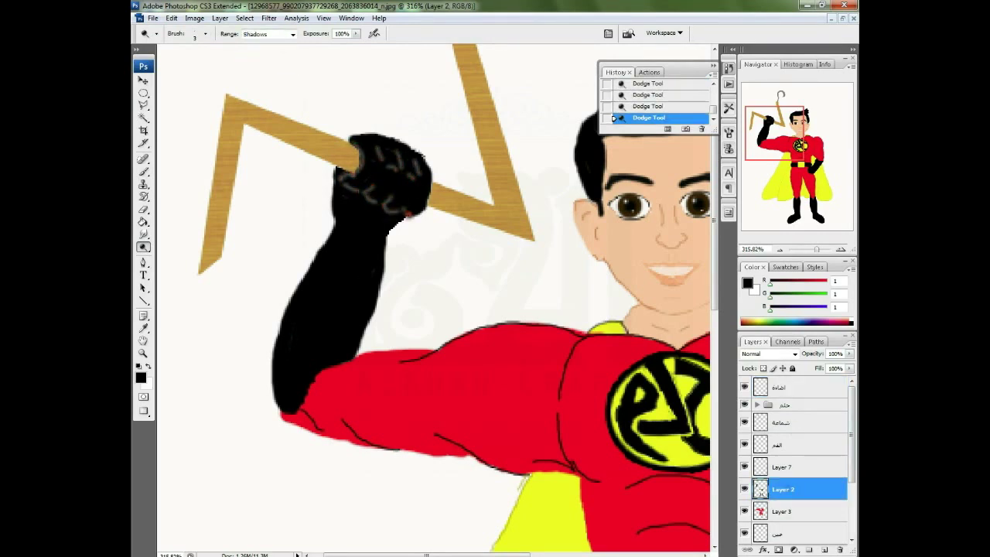
{"action": "left_click", "coordinate": [205, 34]}
{"action": "left_click", "coordinate": [292, 34]}
Dodge knuckle lines on the black glove and streaks along the arm at 73% exposure
{"action": "left_click_drag", "start_coordinate": [338, 232], "coordinate": [344, 340]}
{"action": "left_click", "coordinate": [205, 34]}
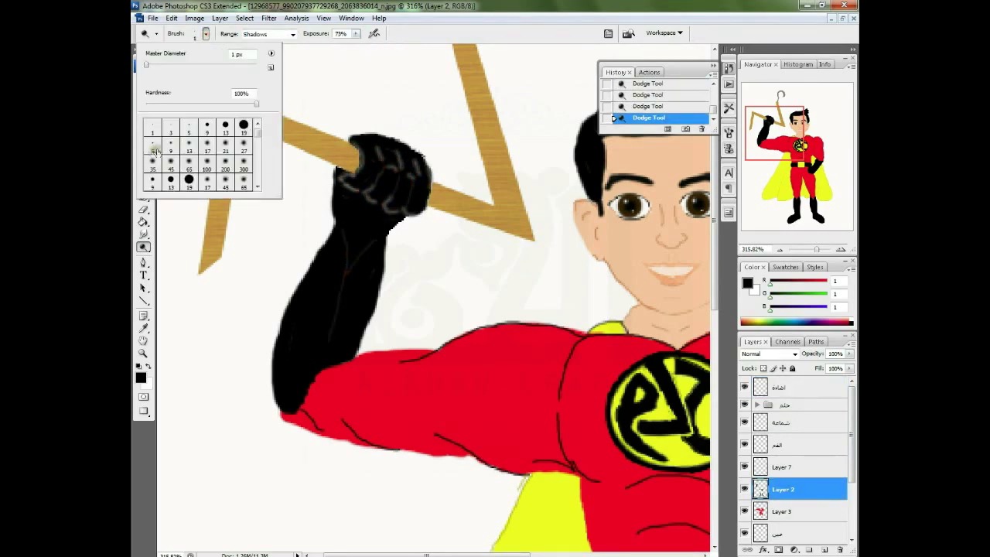
{"action": "left_click", "coordinate": [193, 139]}
{"action": "left_click_drag", "start_coordinate": [375, 240], "coordinate": [367, 314]}
{"action": "left_click_drag", "start_coordinate": [774, 133], "coordinate": [789, 146]}
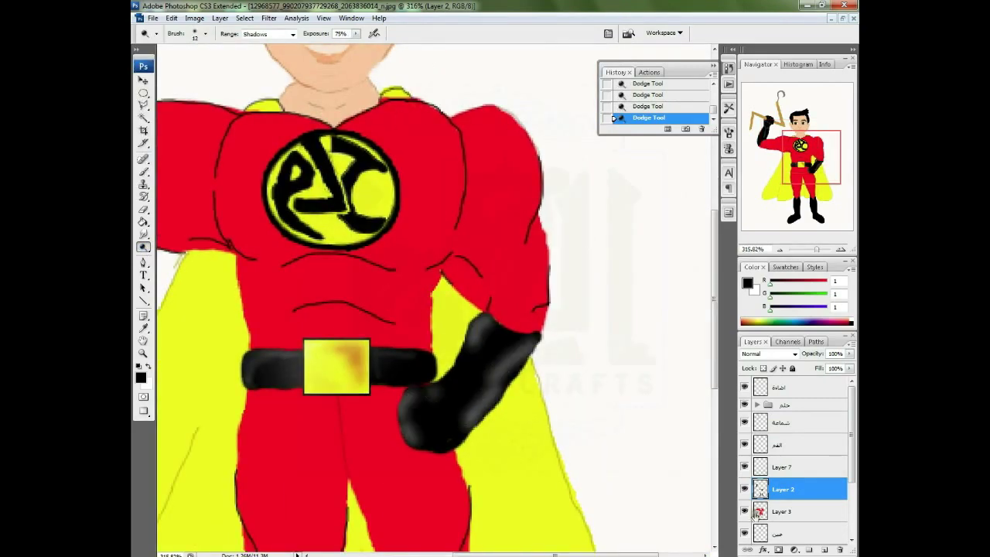
{"action": "left_click", "coordinate": [758, 515]}
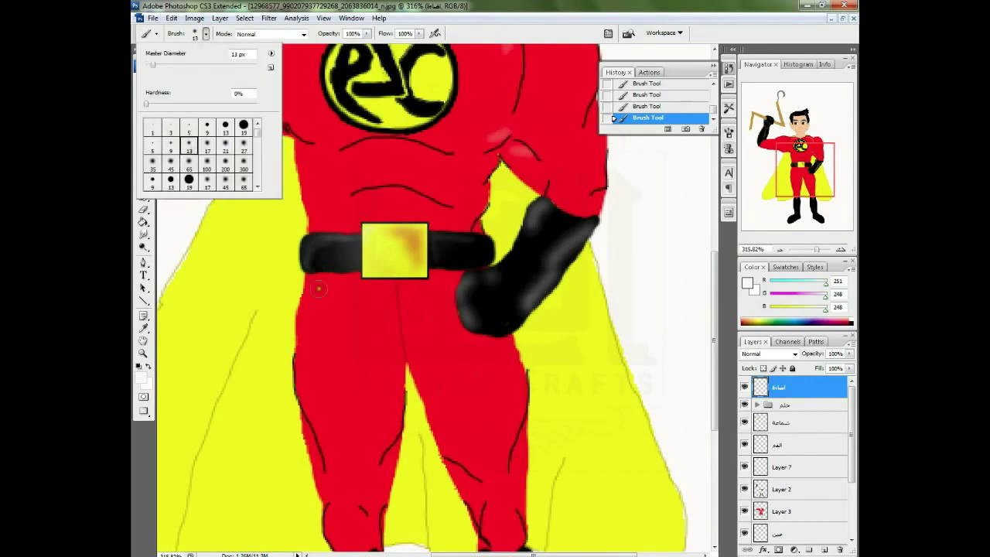
Paint white highlights on the legs, boots, cape, chest and shoulder
{"action": "left_click_drag", "start_coordinate": [325, 274], "coordinate": [310, 410]}
{"action": "left_click_drag", "start_coordinate": [418, 345], "coordinate": [433, 440]}
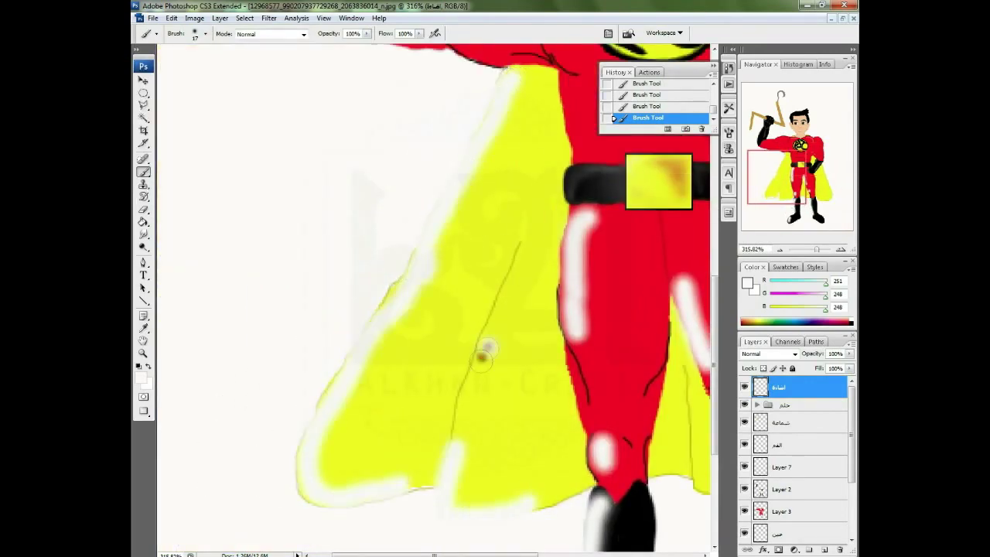
{"action": "mouse_move", "coordinate": [797, 203]}
{"action": "left_mouse_down"}
{"action": "mouse_move", "coordinate": [776, 180]}
{"action": "mouse_move", "coordinate": [786, 181]}
{"action": "left_mouse_up"}
{"action": "left_click_drag", "start_coordinate": [576, 410], "coordinate": [588, 519]}
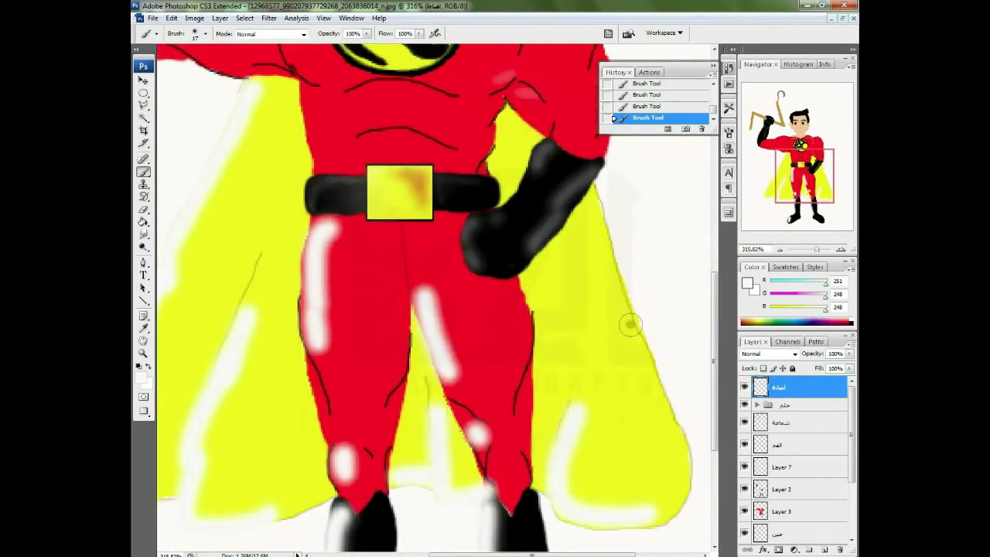
{"action": "left_click_drag", "start_coordinate": [805, 177], "coordinate": [787, 141]}
{"action": "left_click_drag", "start_coordinate": [457, 266], "coordinate": [465, 395]}
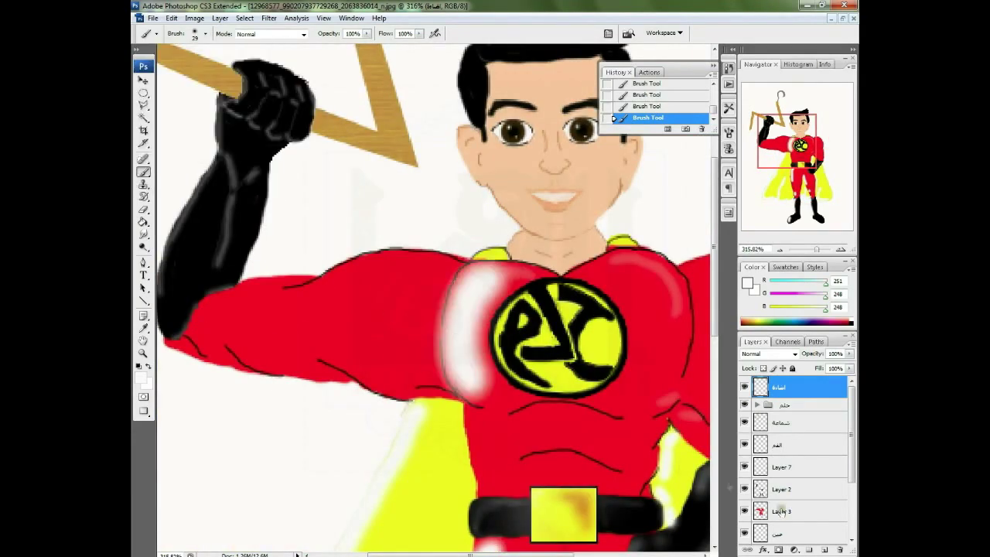
{"action": "left_click_drag", "start_coordinate": [541, 294], "coordinate": [542, 387]}
Highlight the right shoulder with a 52 px brush, fade the layer to 27%, erase leg excess
{"action": "left_click", "coordinate": [205, 34]}
{"action": "left_click_drag", "start_coordinate": [309, 302], "coordinate": [178, 325]}
{"action": "left_click_drag", "start_coordinate": [787, 141], "coordinate": [812, 180]}
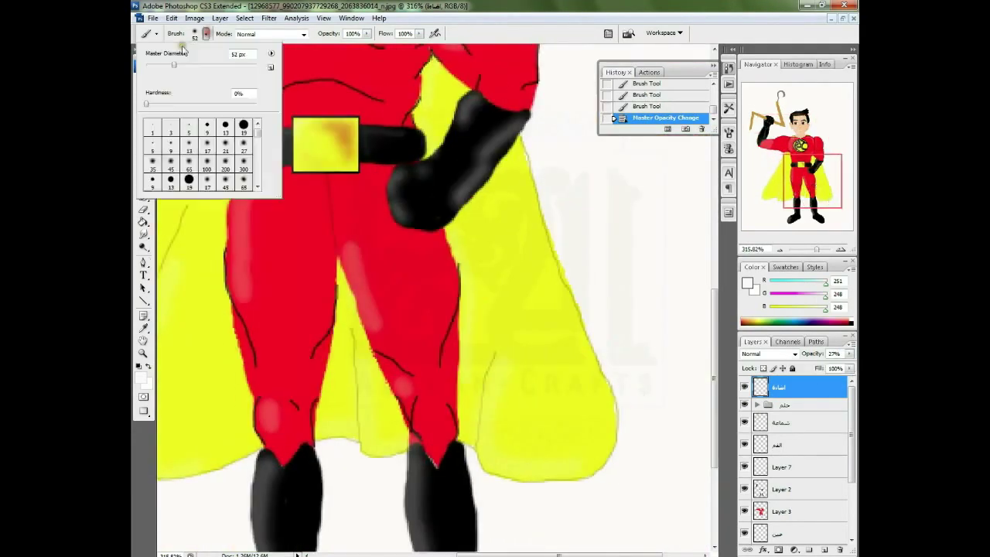
{"action": "key", "text": "e"}
{"action": "left_click", "coordinate": [205, 34]}
{"action": "left_click_drag", "start_coordinate": [340, 186], "coordinate": [356, 325]}
{"action": "left_click", "coordinate": [783, 467]}
Add 3 px crease strokes and soft highlights on boots, left leg and along the hanger
{"action": "key", "text": "b"}
{"action": "left_click_drag", "start_coordinate": [813, 180], "coordinate": [812, 199]}
{"action": "left_click", "coordinate": [797, 387]}
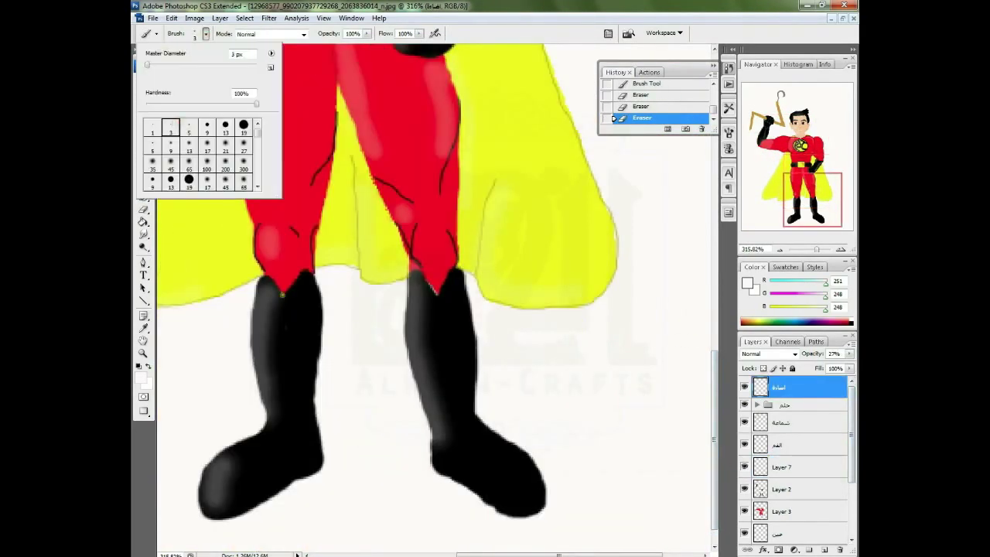
{"action": "left_click_drag", "start_coordinate": [449, 309], "coordinate": [457, 410]}
{"action": "left_click", "coordinate": [205, 33]}
{"action": "left_click_drag", "start_coordinate": [514, 461], "coordinate": [530, 483]}
{"action": "left_click_drag", "start_coordinate": [334, 116], "coordinate": [309, 189]}
{"action": "left_click_drag", "start_coordinate": [228, 83], "coordinate": [242, 155]}
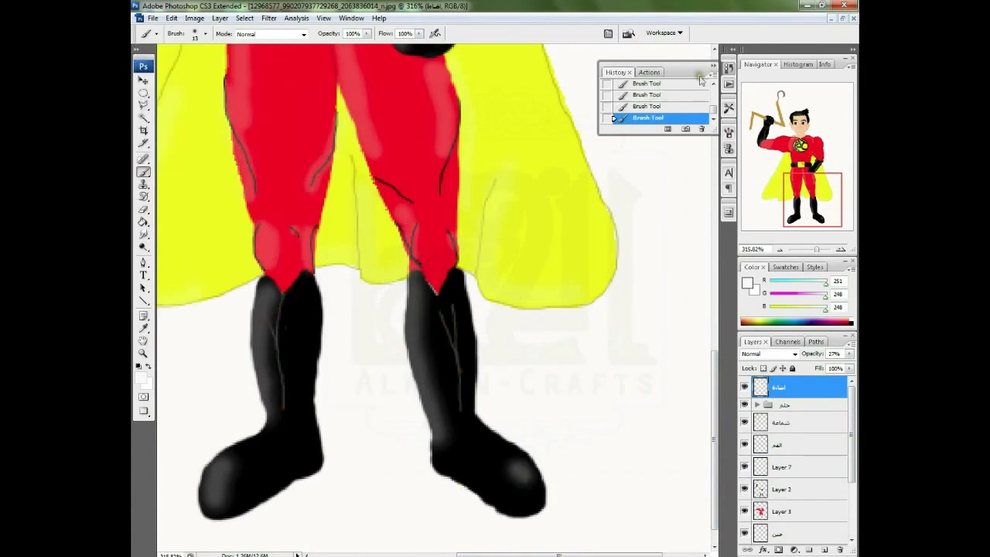
{"action": "left_click", "coordinate": [774, 118]}
{"action": "left_click_drag", "start_coordinate": [464, 151], "coordinate": [508, 331]}
Apply a Bevel and Emboss layer style to the hanger and fit the figure on screen
{"action": "double_click", "coordinate": [805, 387]}
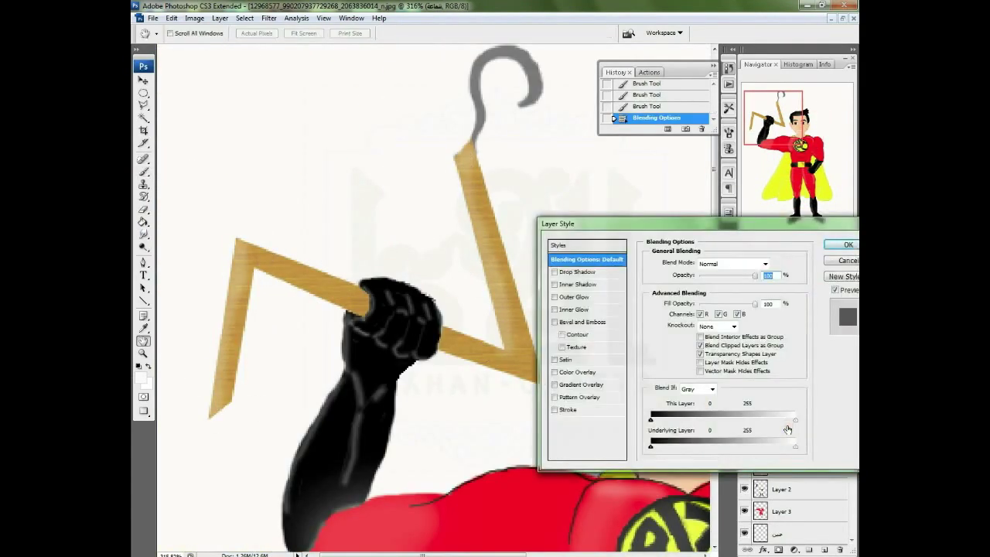
{"action": "left_click", "coordinate": [553, 320]}
{"action": "left_click", "coordinate": [840, 248]}
{"action": "key", "text": "ctrl+0"}
Group the selected layers and make the white background layer visible again
{"action": "left_click", "coordinate": [782, 379]}
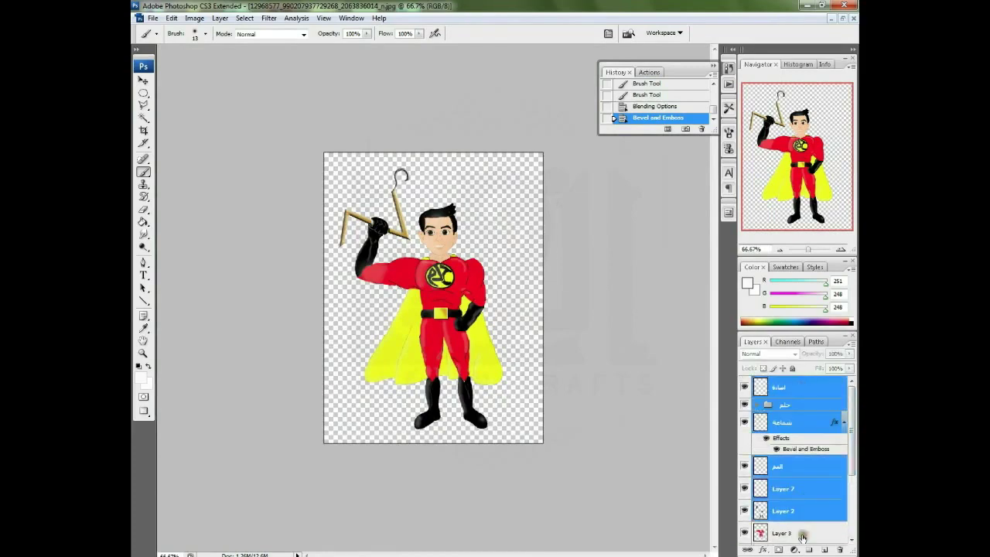
{"action": "scroll", "coordinate": [796, 464], "scroll_direction": "down", "scroll_amount": 1}
{"action": "left_click", "coordinate": [812, 513], "text": "shift"}
{"action": "key", "text": "ctrl+g"}
{"action": "right_click", "coordinate": [817, 383]}
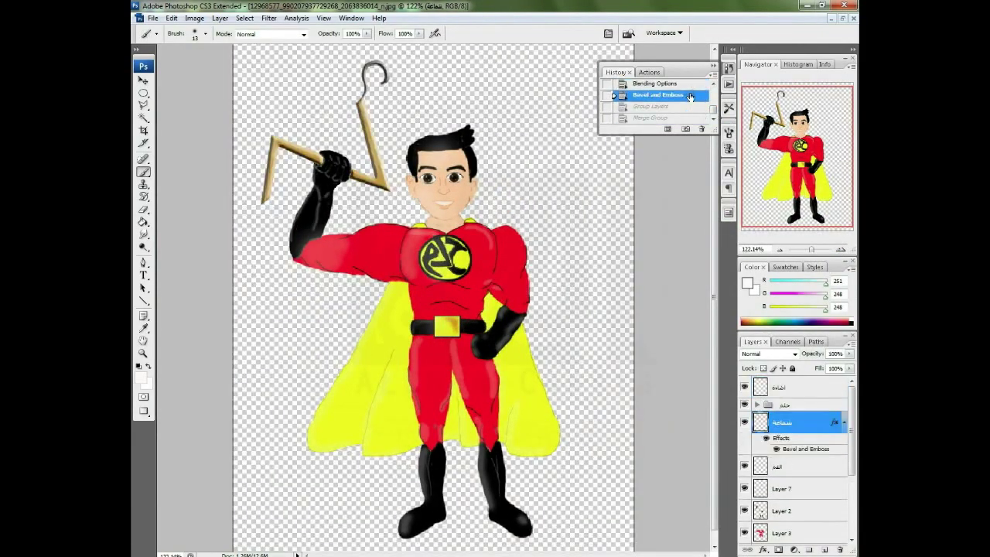
{"action": "left_click", "coordinate": [745, 534]}
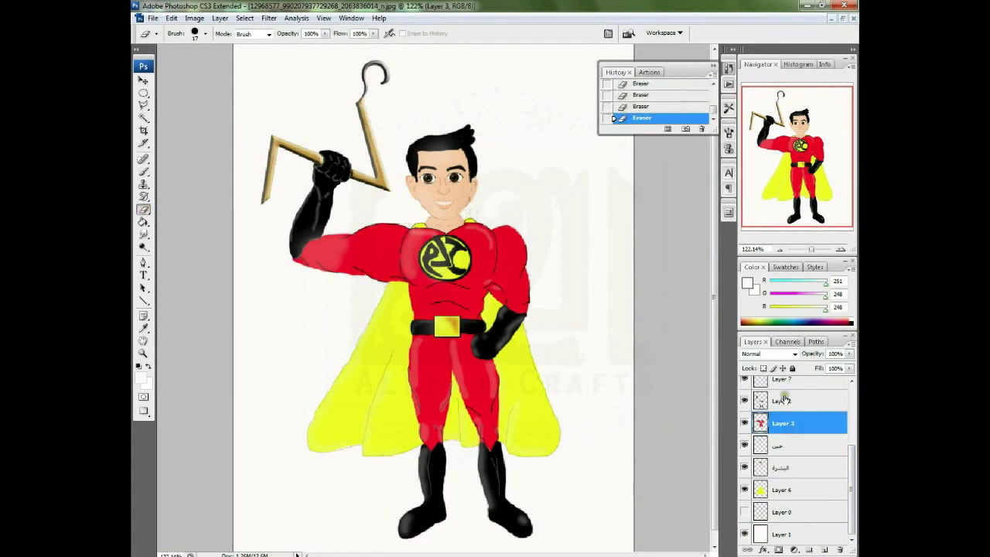